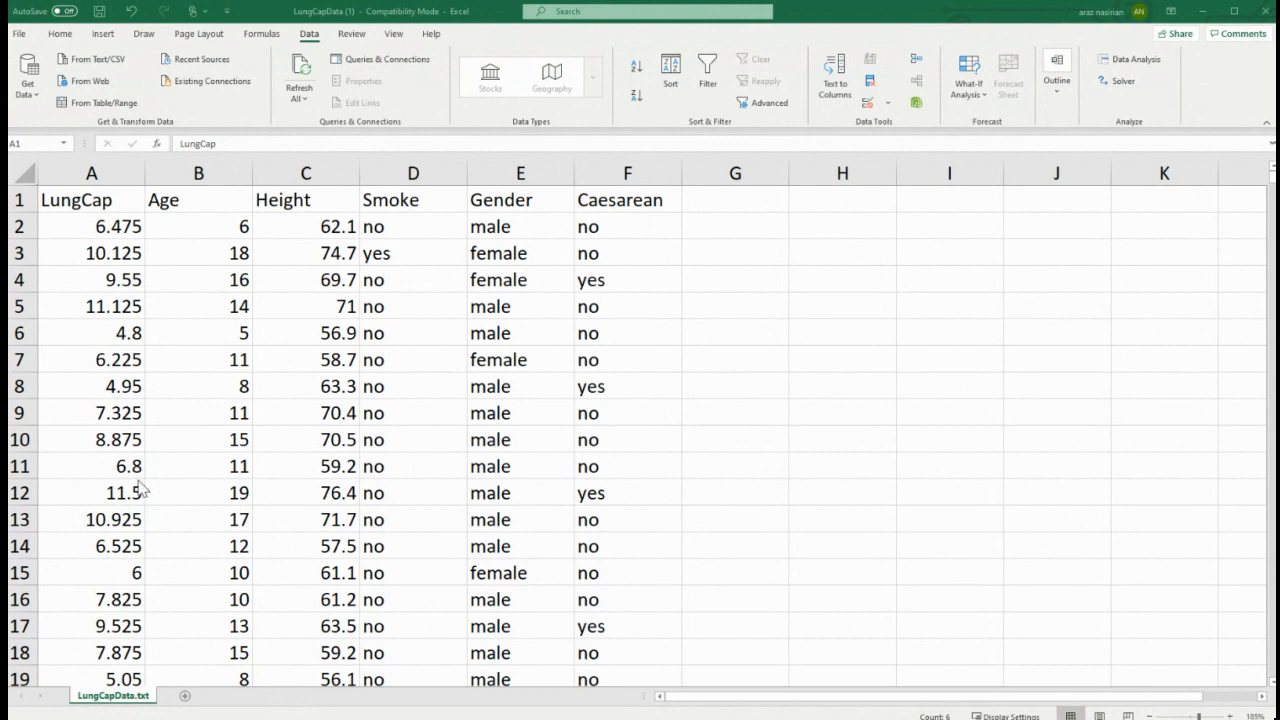
Step: Turn on filtering for the header row of the lung capacity data
click(140, 488)
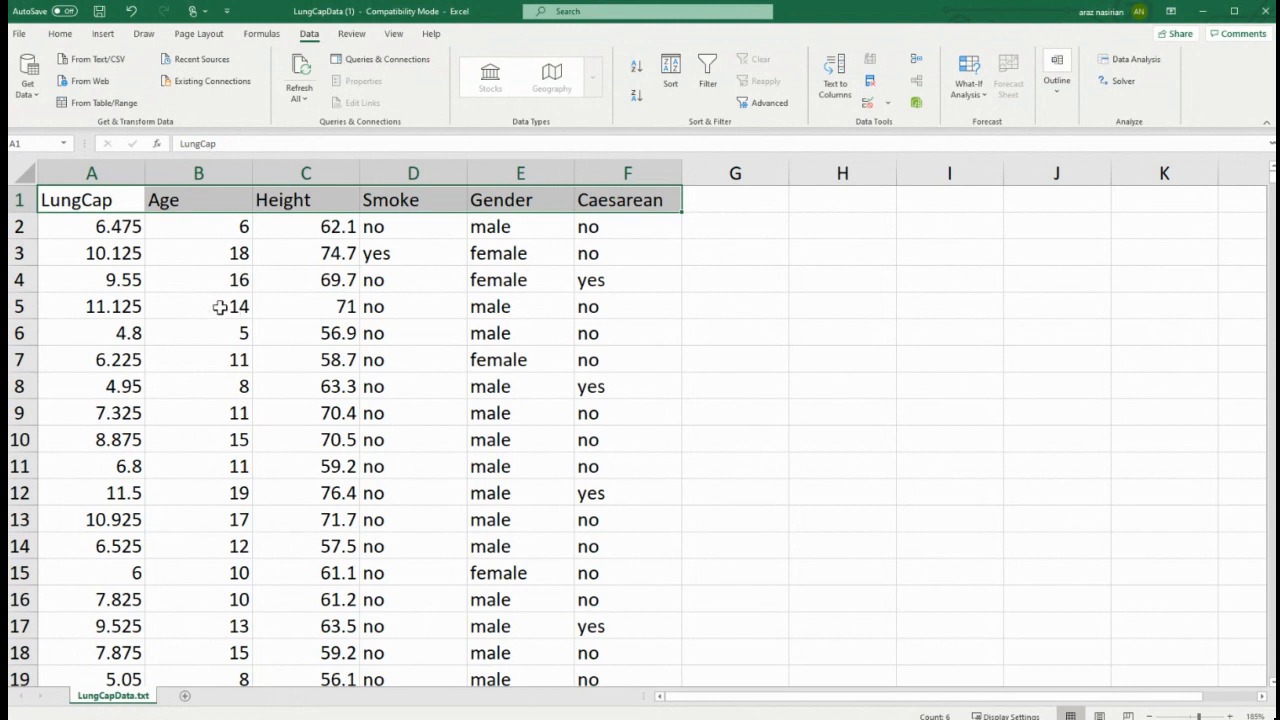
click(103, 203)
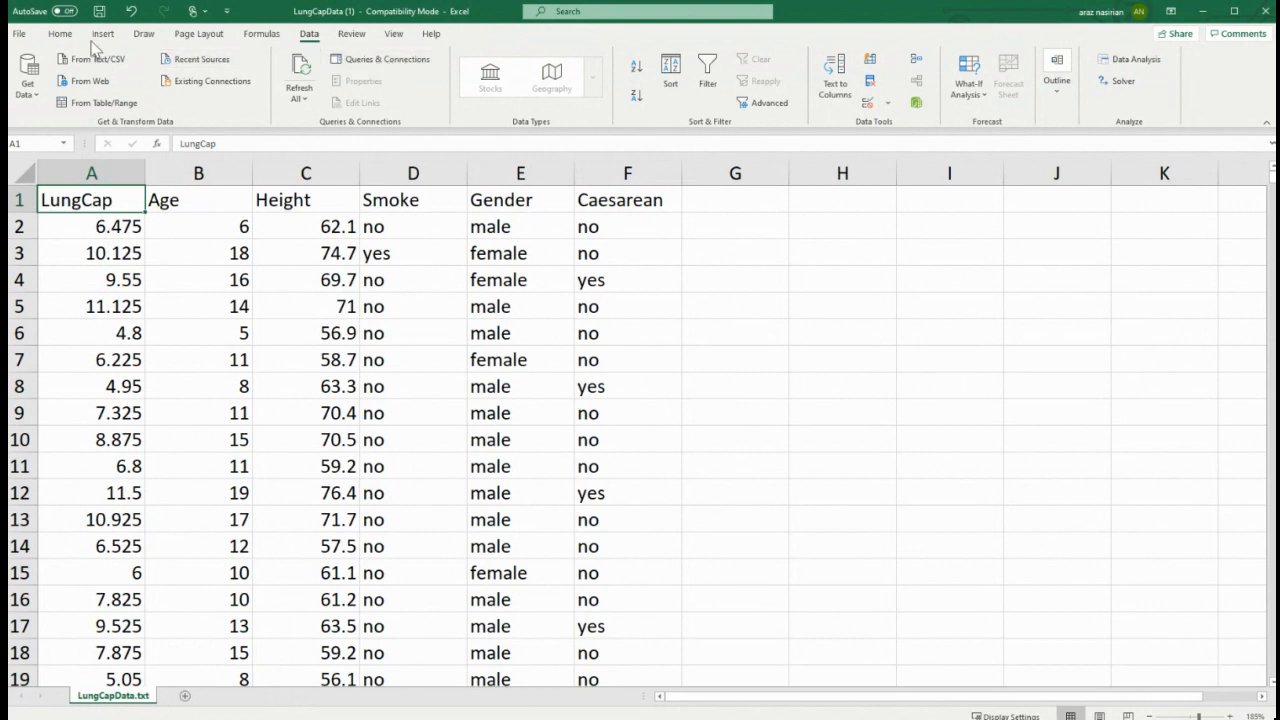
click(62, 34)
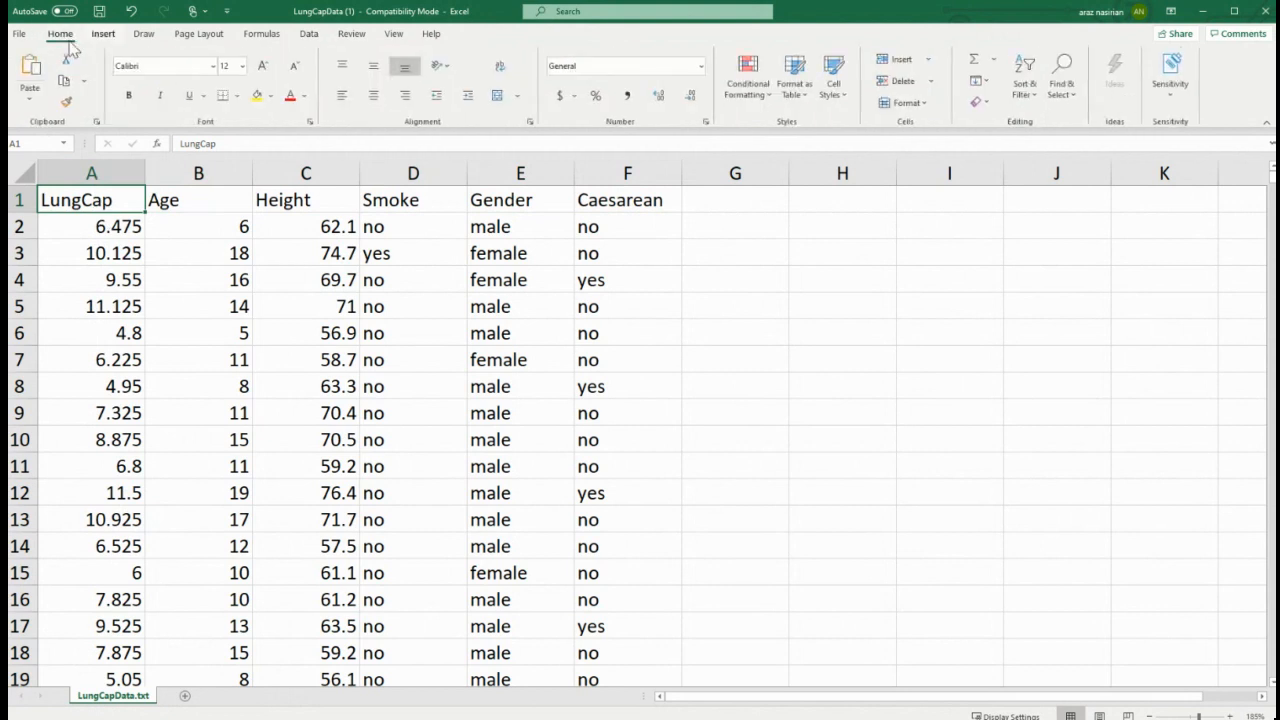
click(309, 34)
click(719, 60)
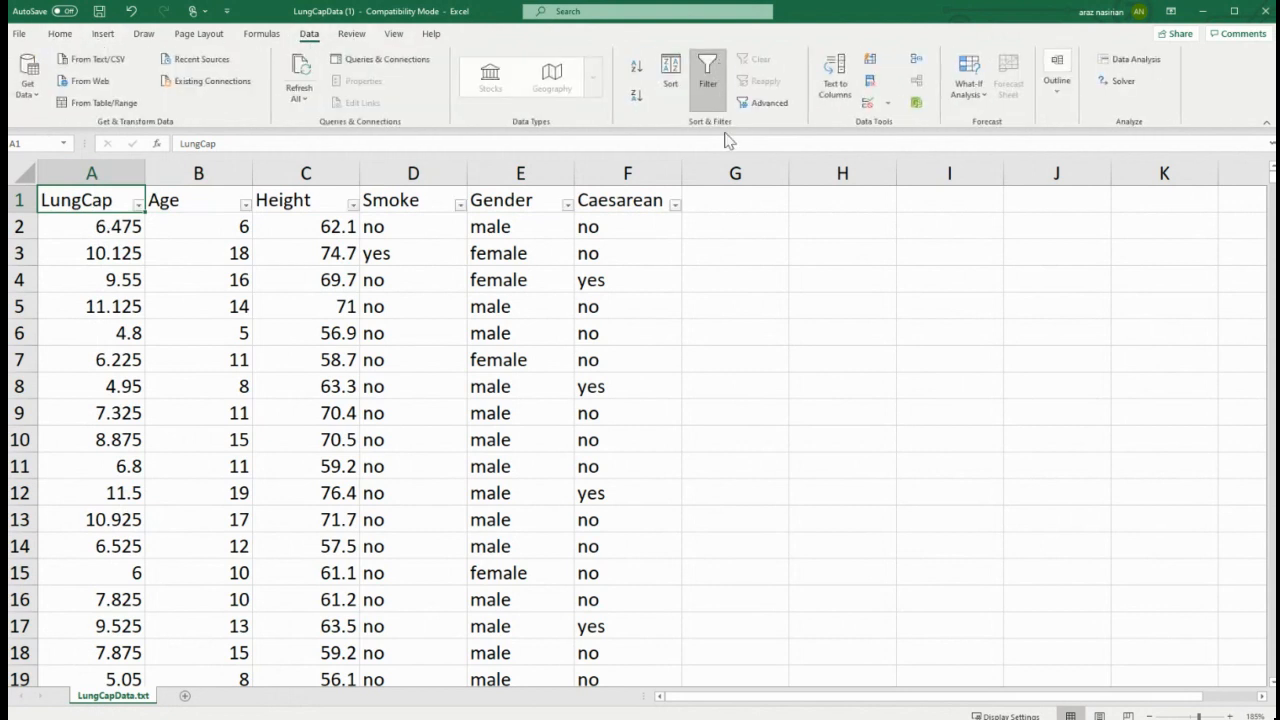
Step: Examine the range of filter values in the LungCap, Age and Height columns
click(139, 205)
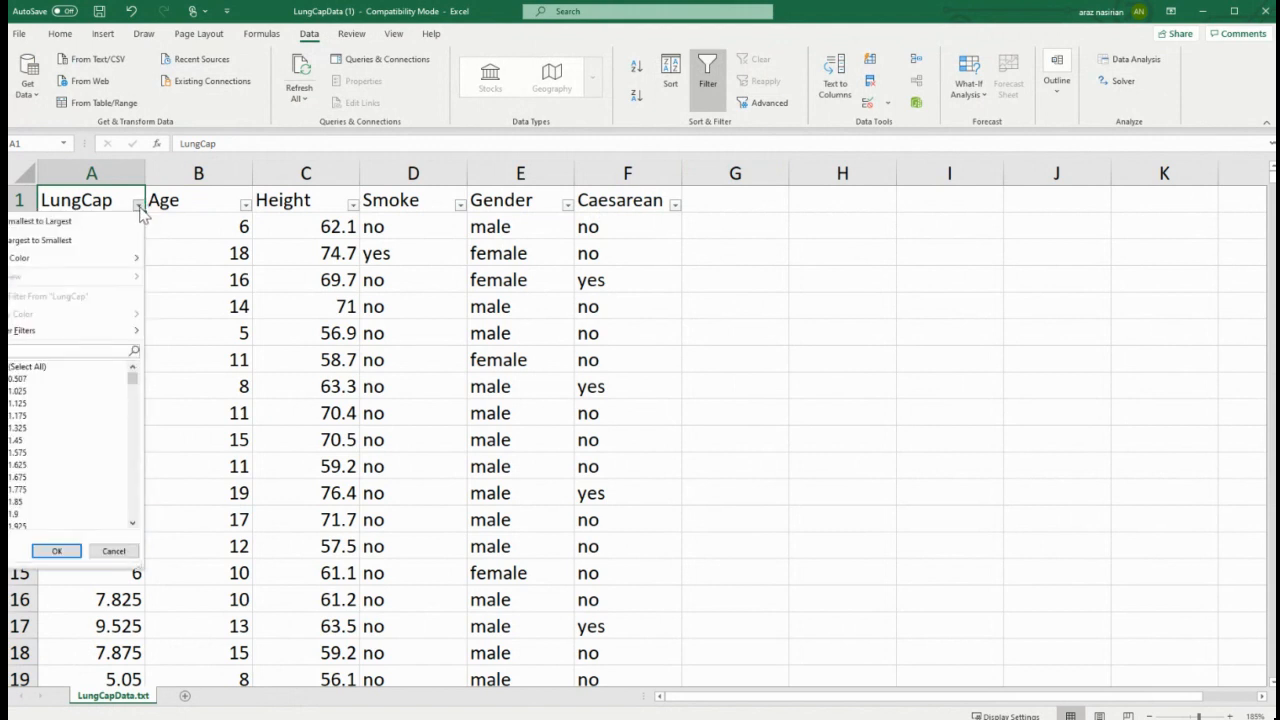
scroll(70, 445, down, 5)
scroll(70, 445, down, 10)
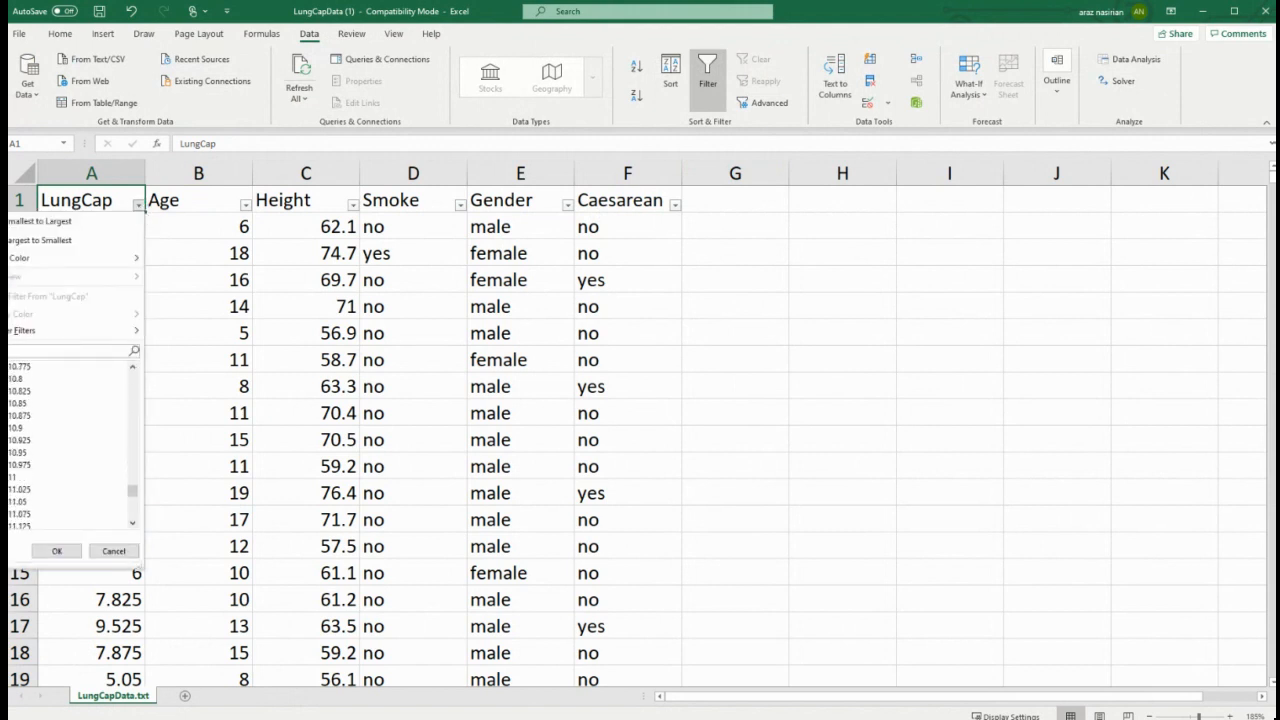
scroll(70, 445, up, 15)
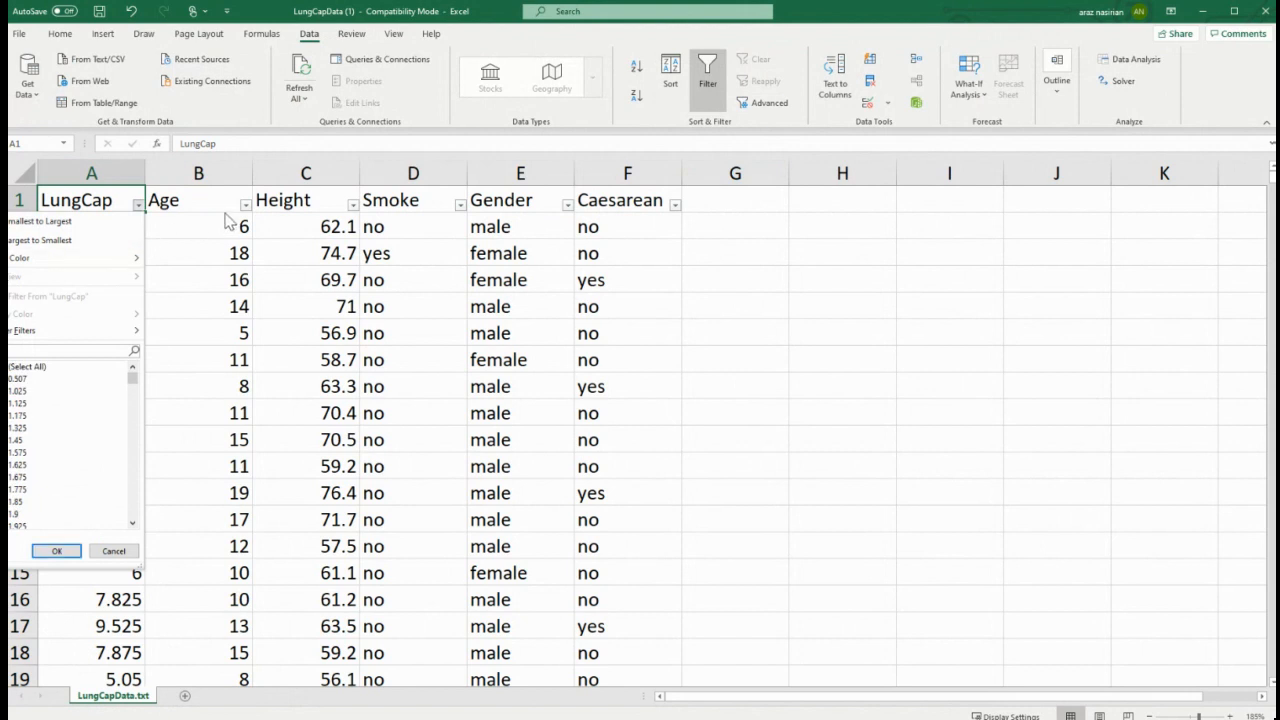
click(57, 551)
click(195, 203)
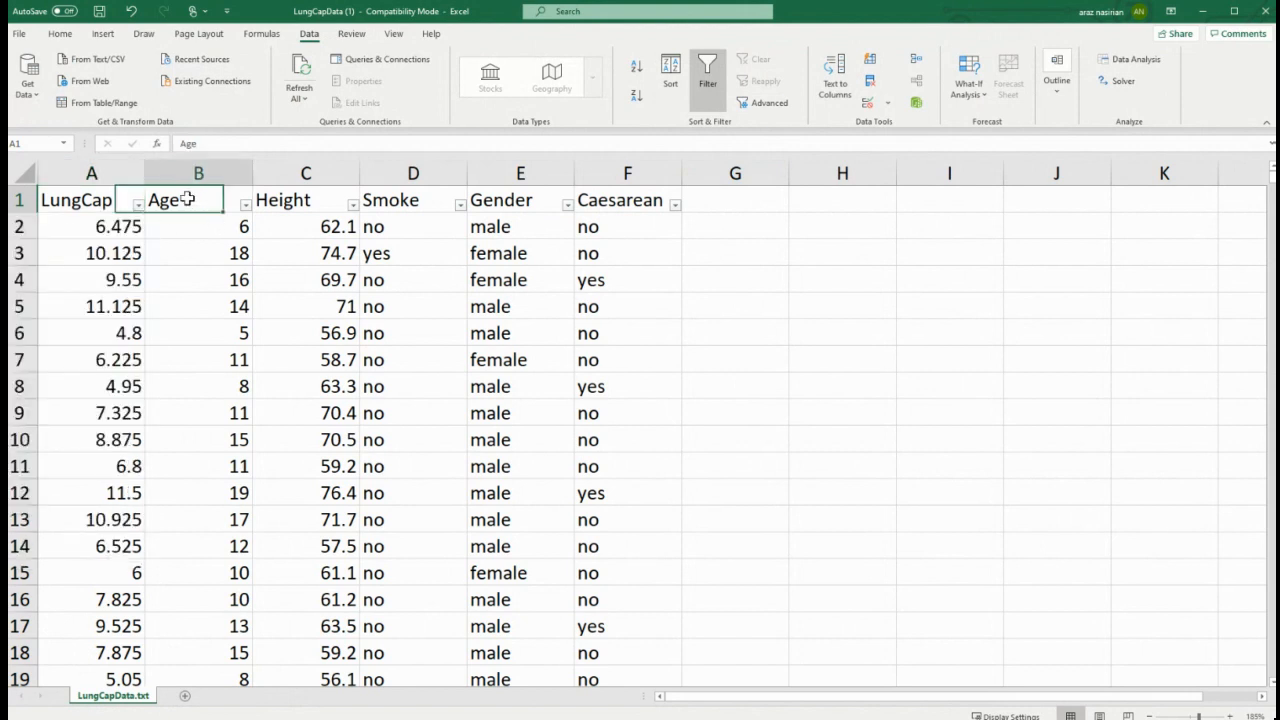
click(245, 205)
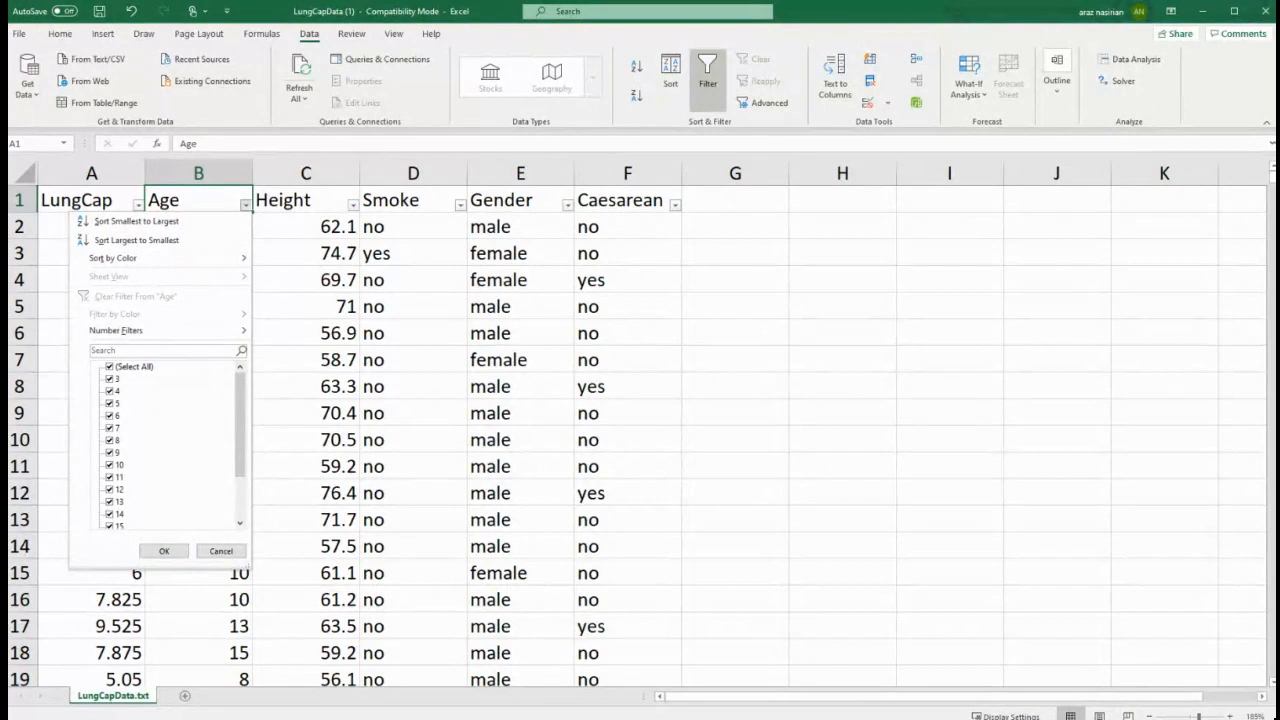
scroll(165, 440, down, 2)
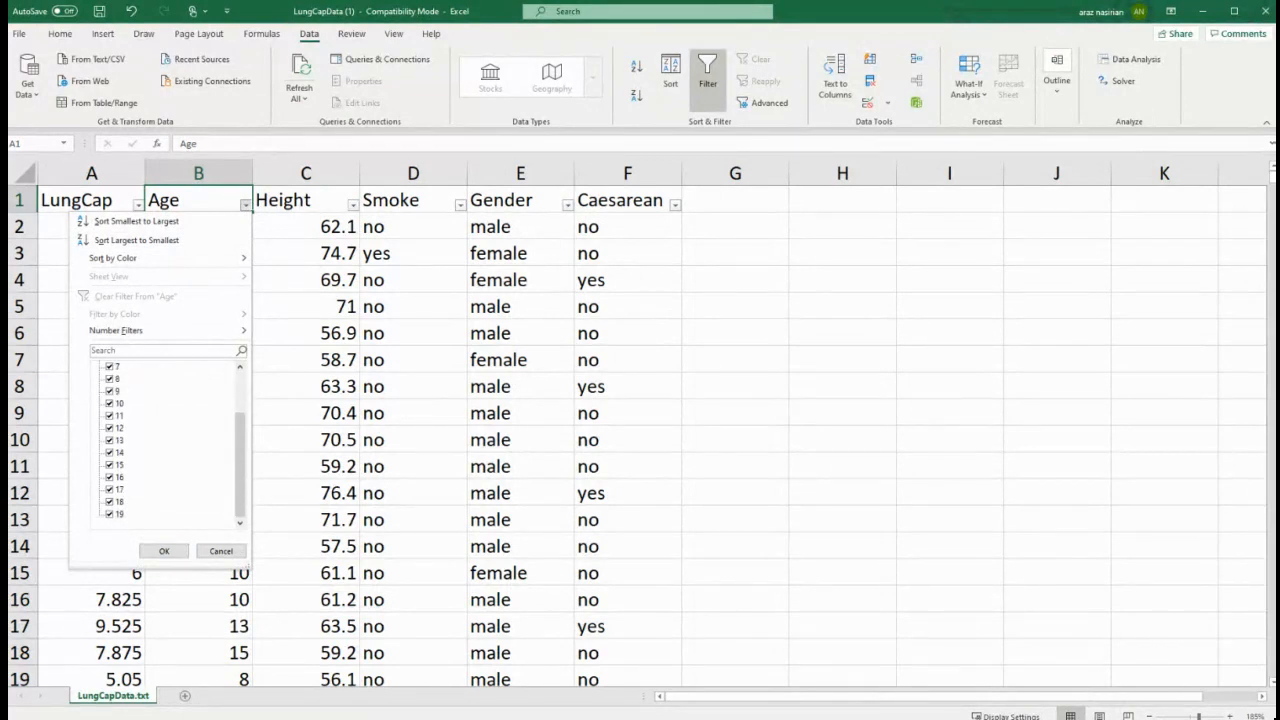
click(305, 382)
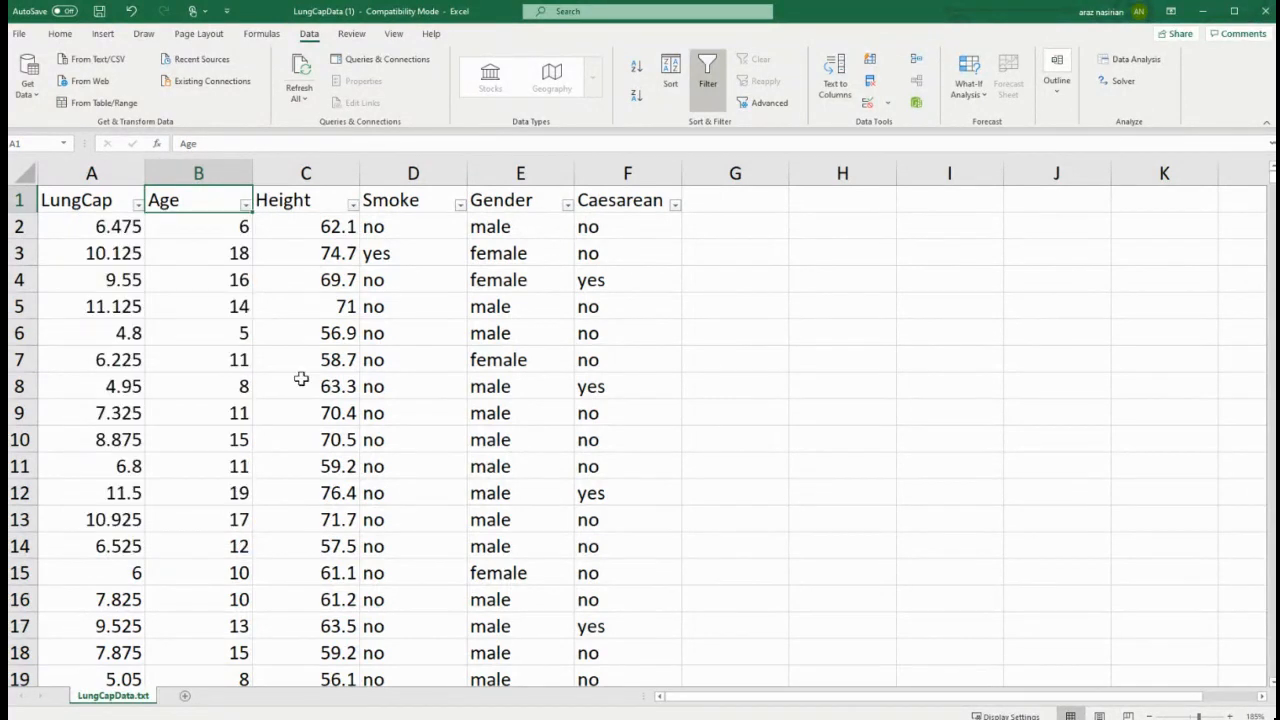
click(352, 205)
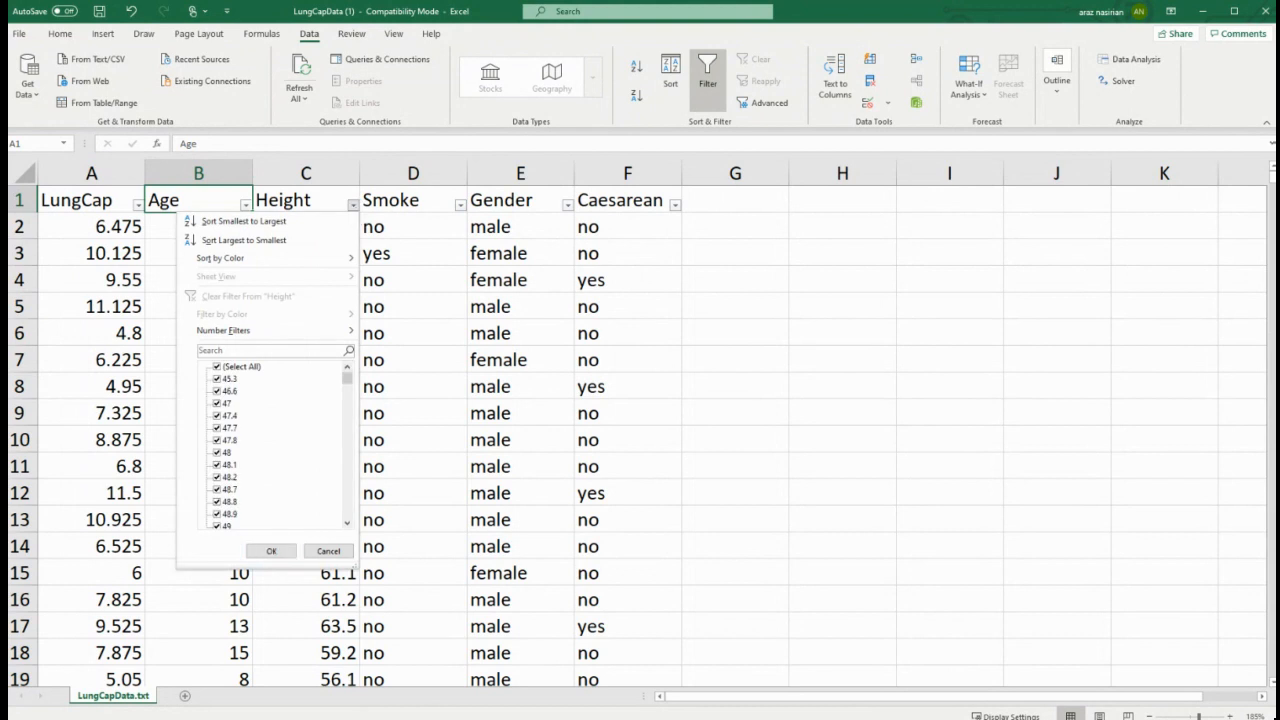
drag(347, 378, 347, 512)
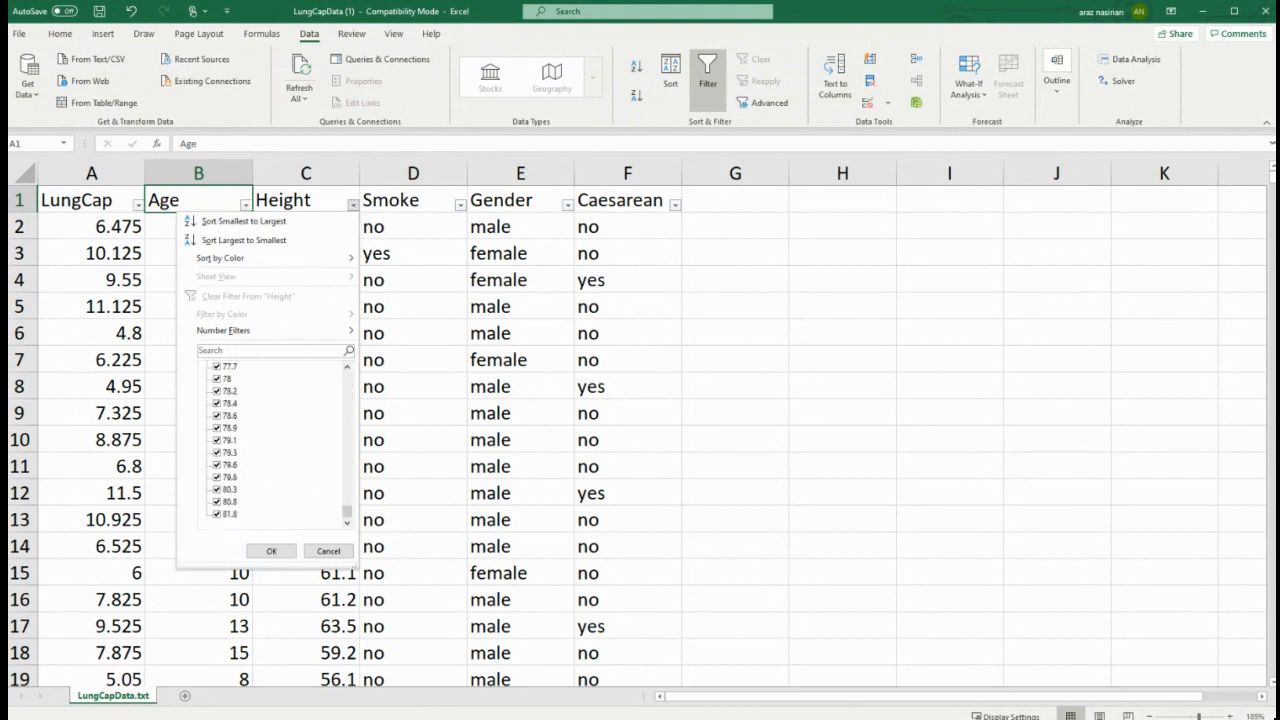
click(418, 206)
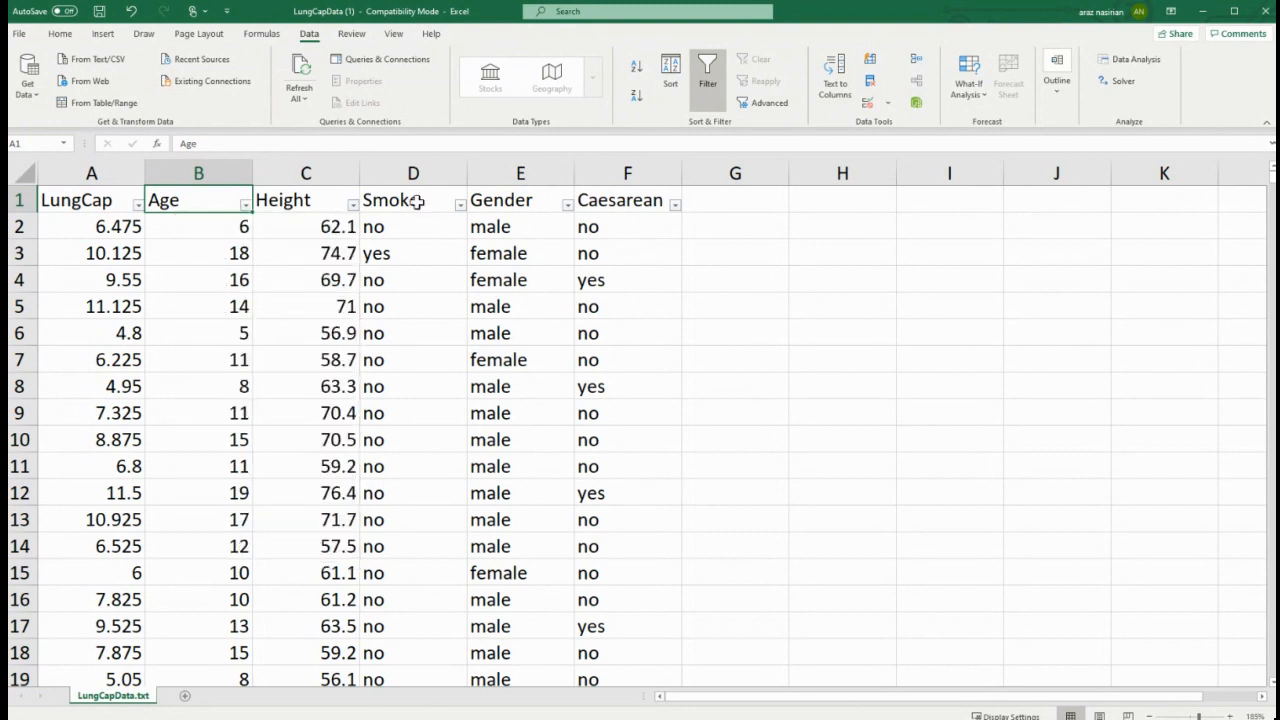
Step: Examine the filter categories of the Smoke, Gender and Caesarean columns
click(460, 205)
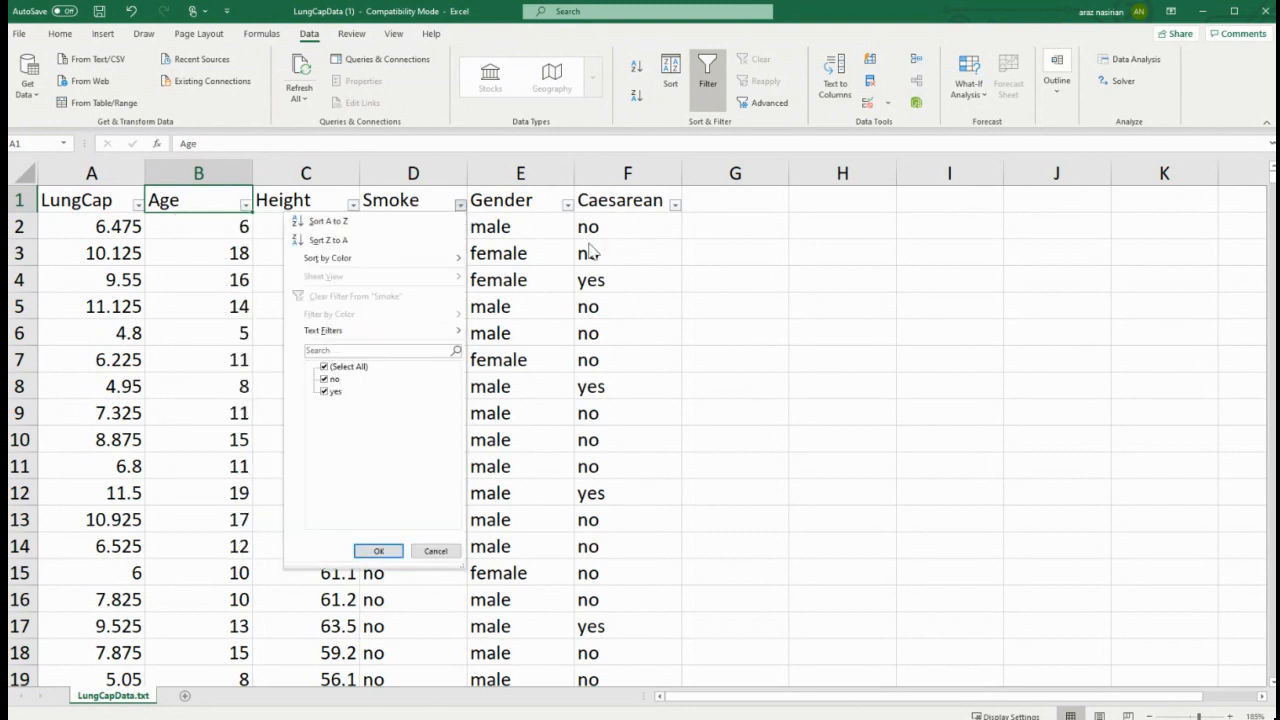
click(567, 205)
click(567, 205)
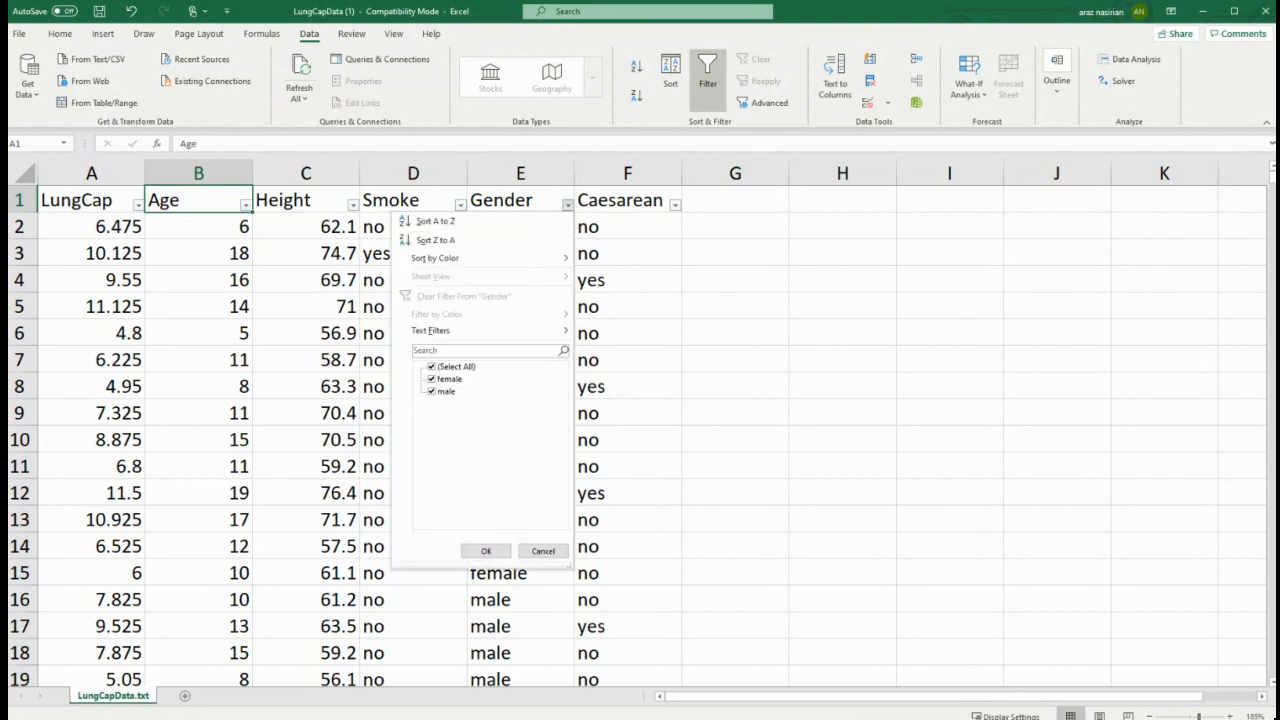
click(678, 216)
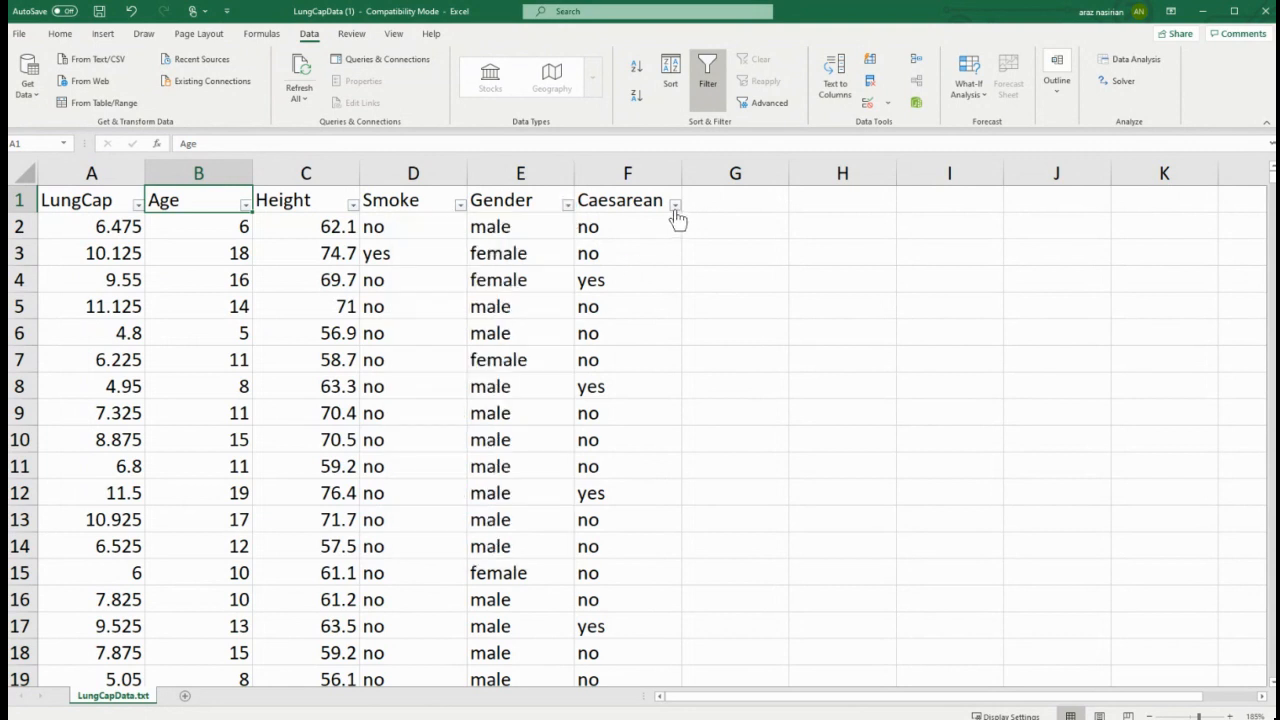
click(677, 212)
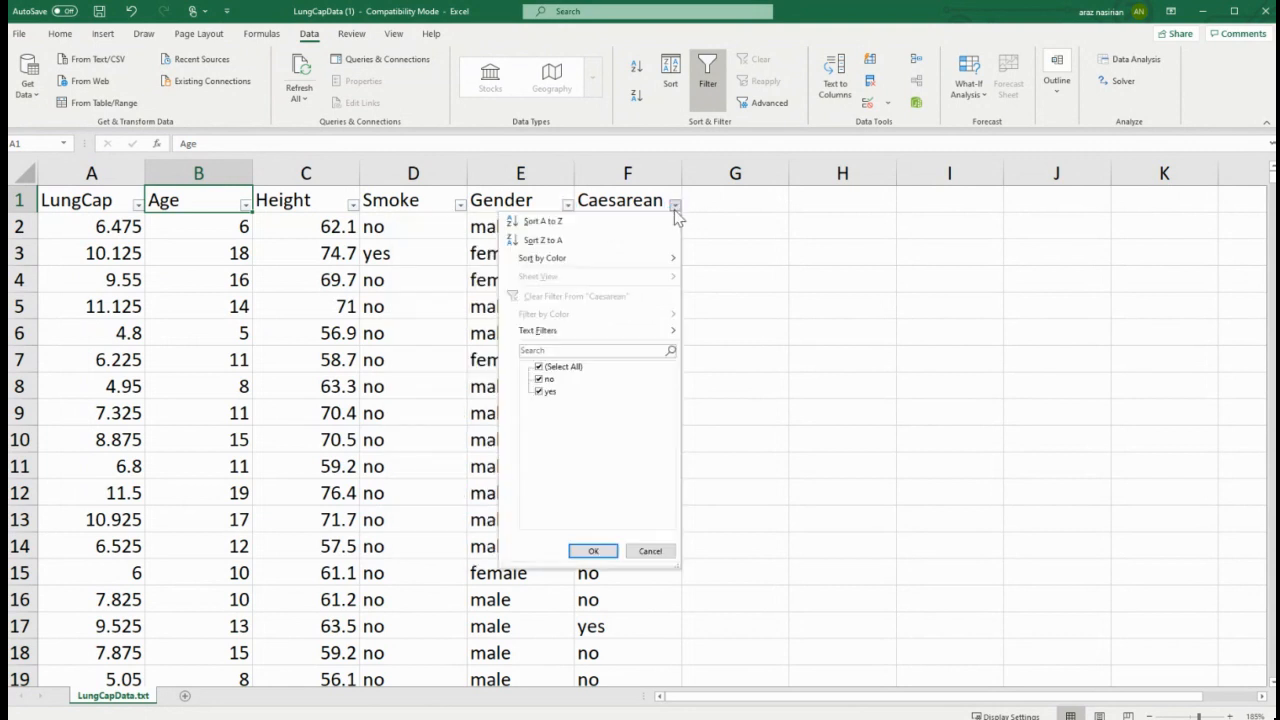
click(763, 346)
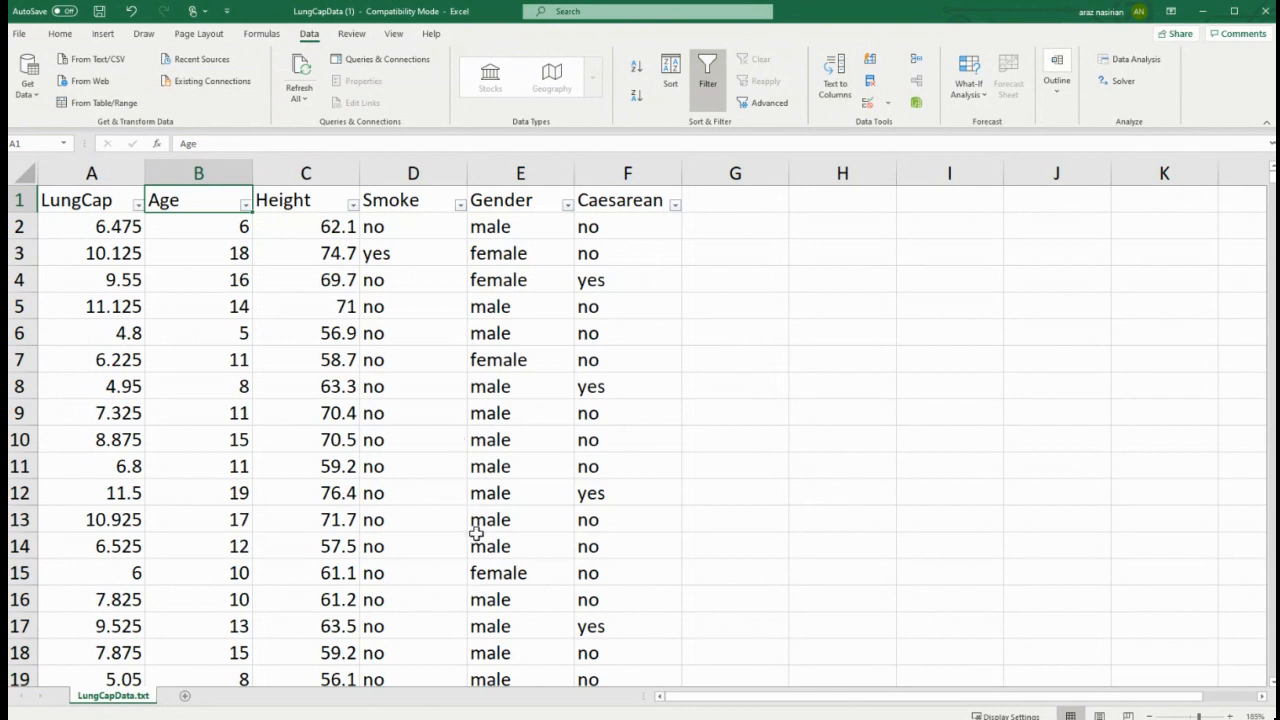
Step: Start a PivotTable from a cell inside the data, using the range LungCapData.txt!$A$1:$F$726 as its source
click(920, 474)
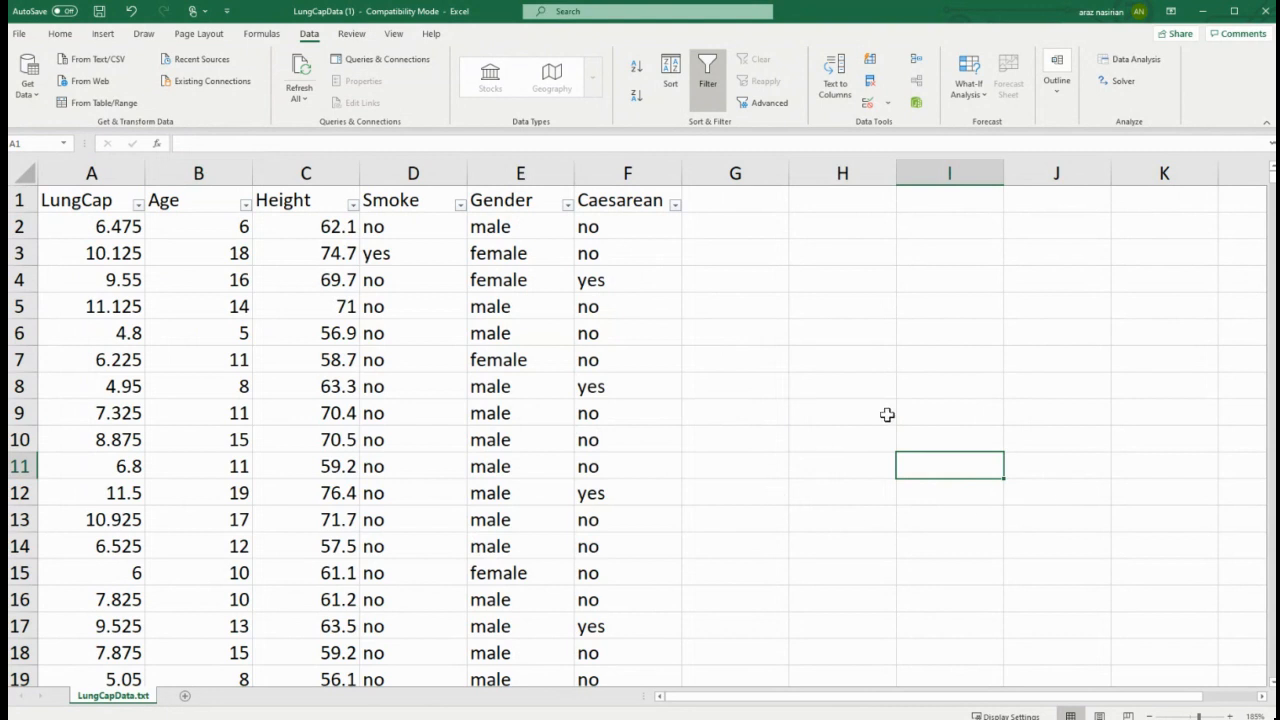
click(472, 410)
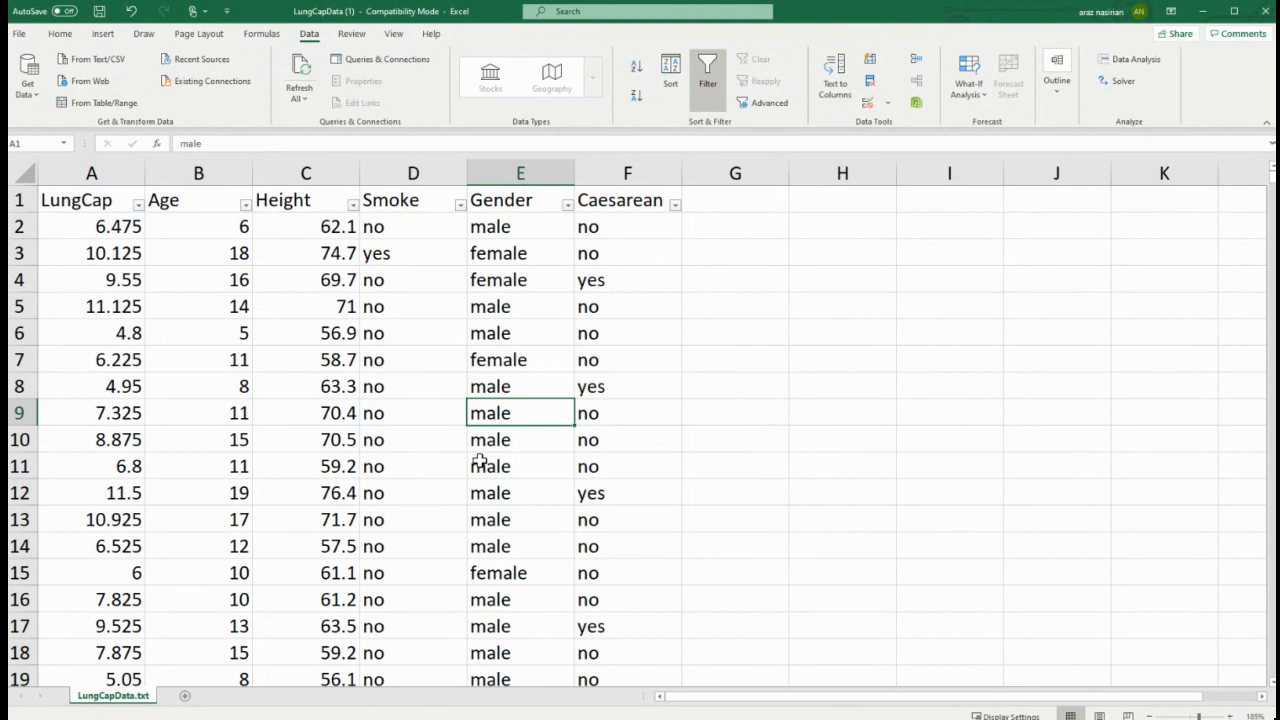
click(104, 34)
click(33, 70)
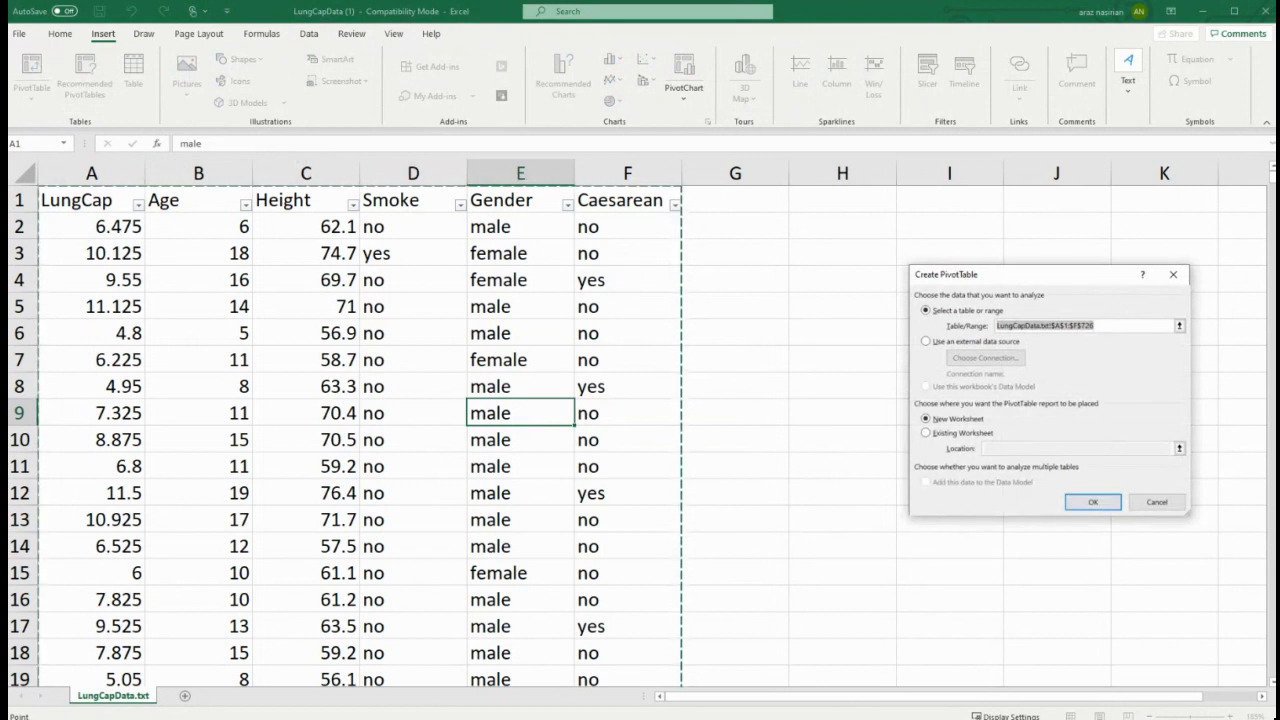
drag(999, 281, 538, 328)
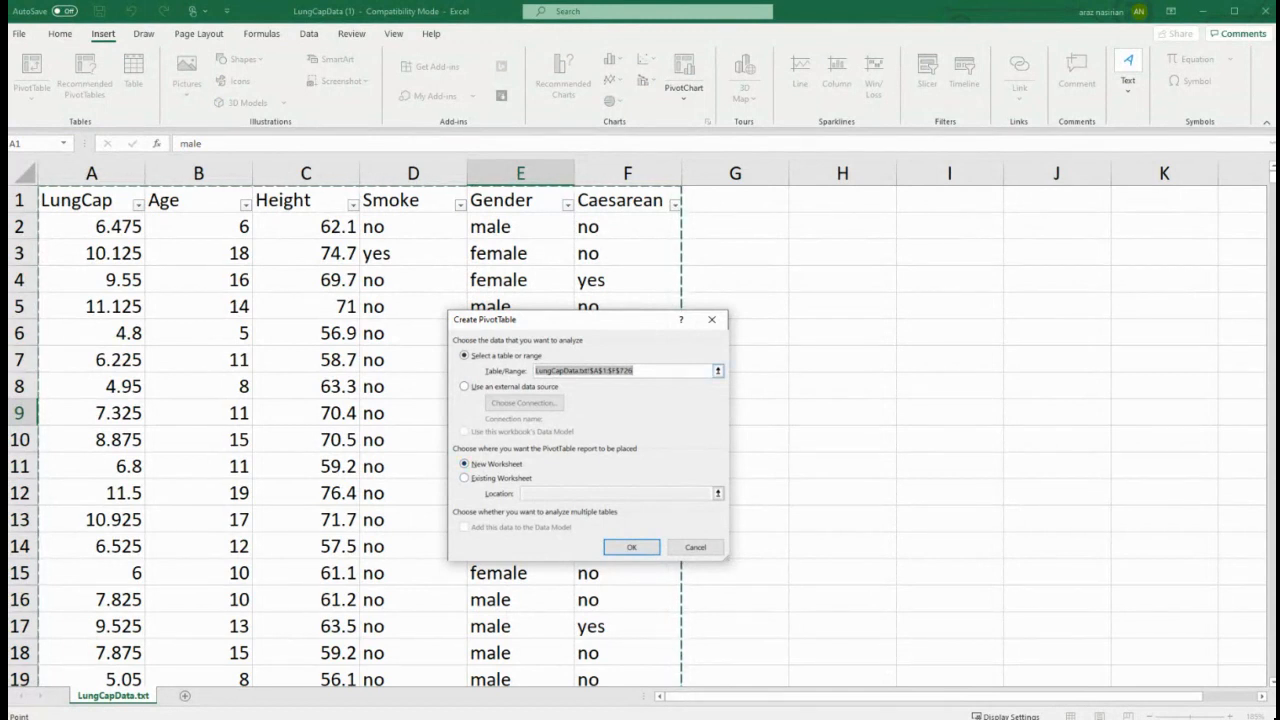
drag(500, 319, 914, 300)
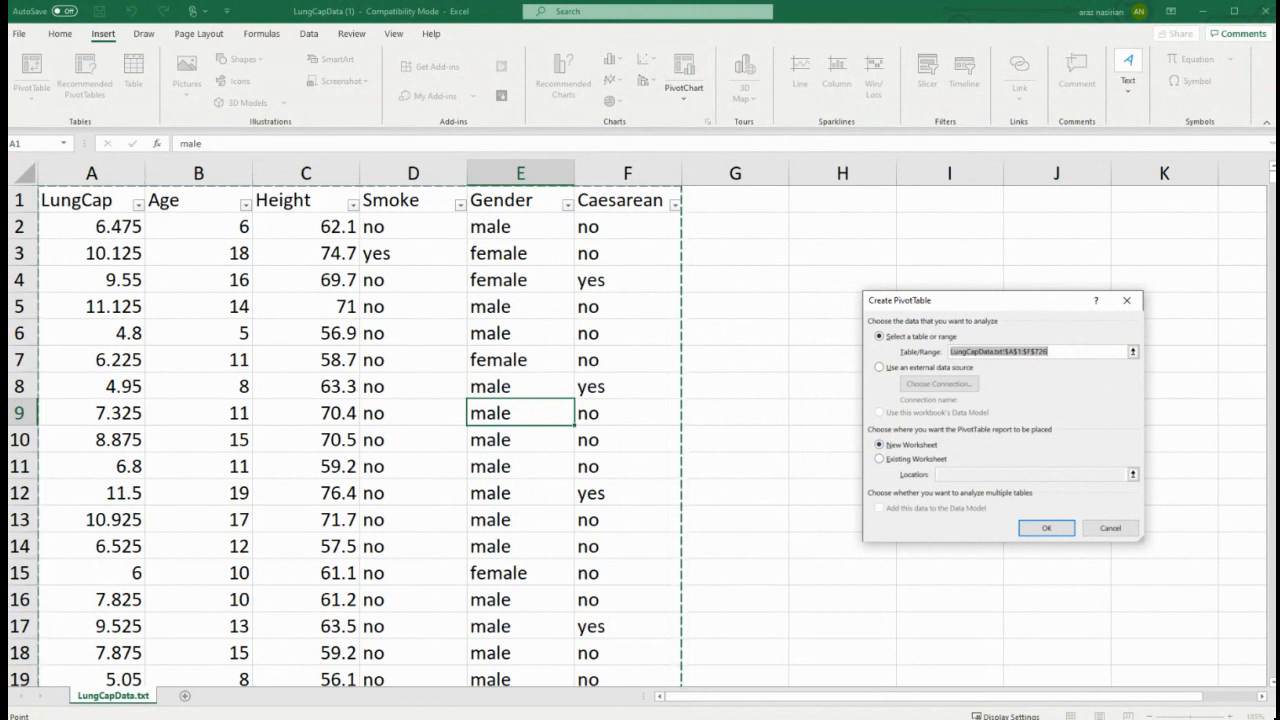
Step: Try placing the PivotTable on the existing worksheet, picking candidate locations such as G5 and I16
click(881, 459)
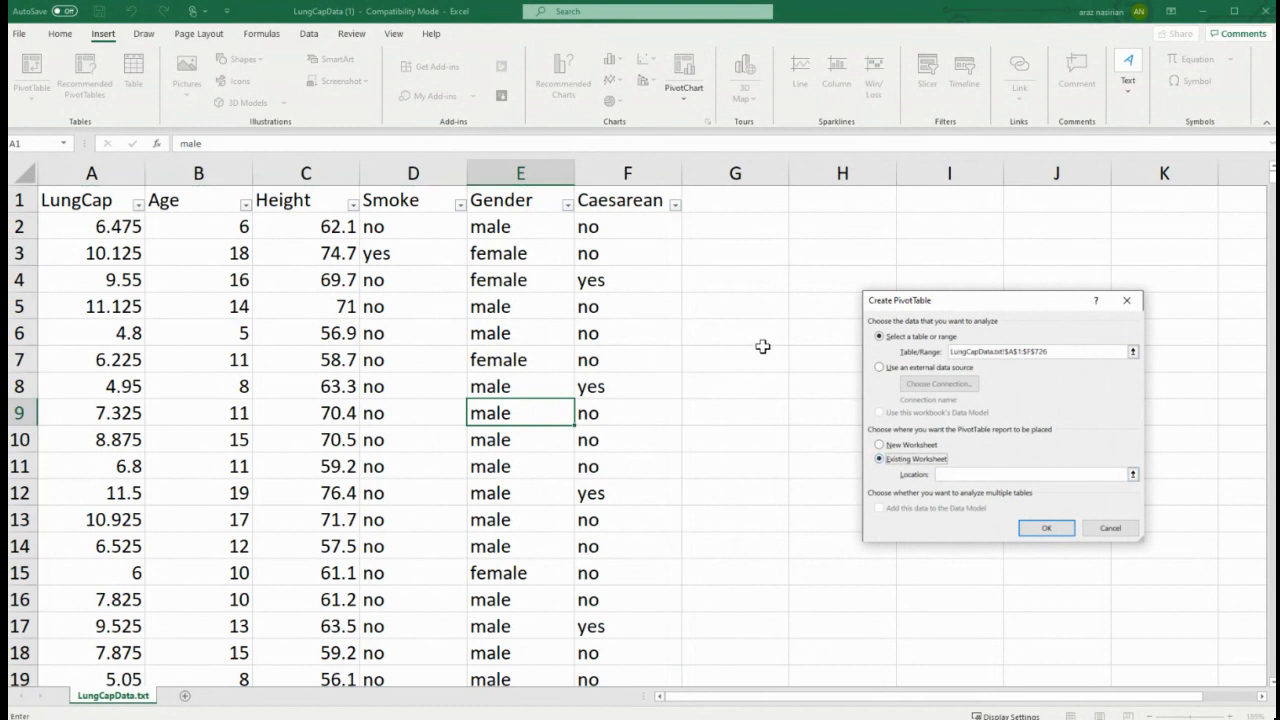
click(743, 310)
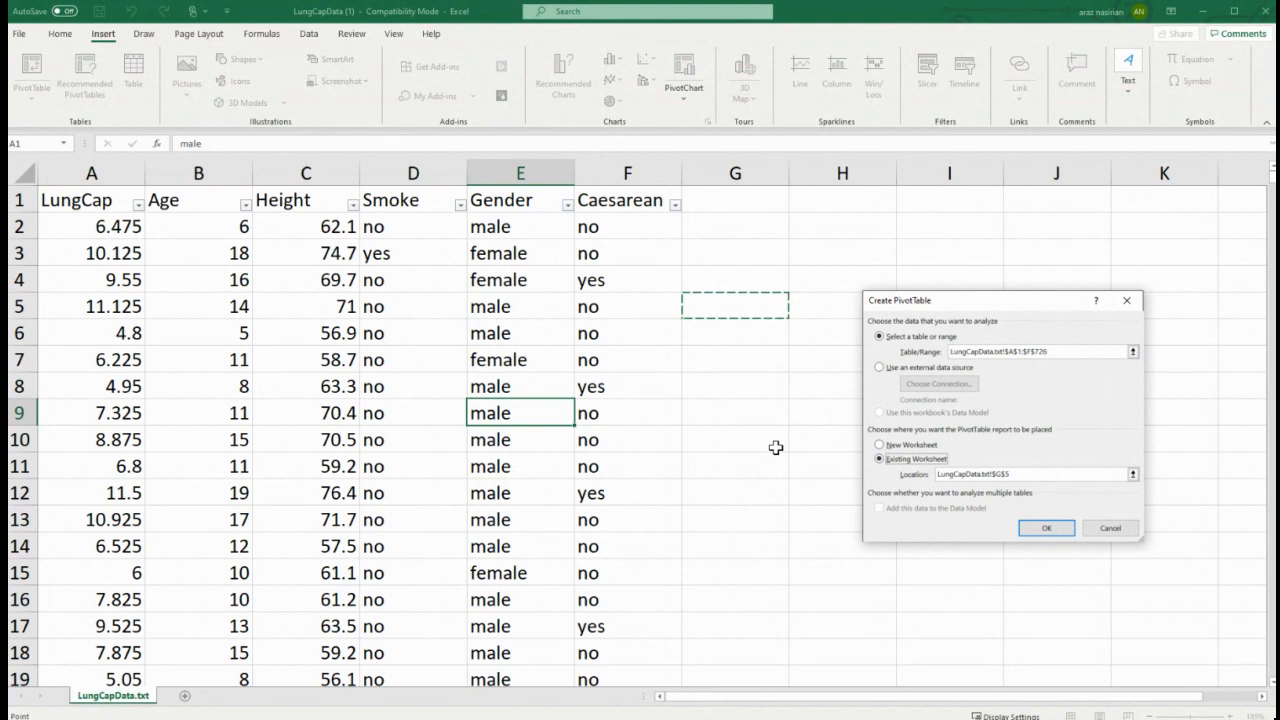
click(862, 275)
click(806, 483)
click(953, 596)
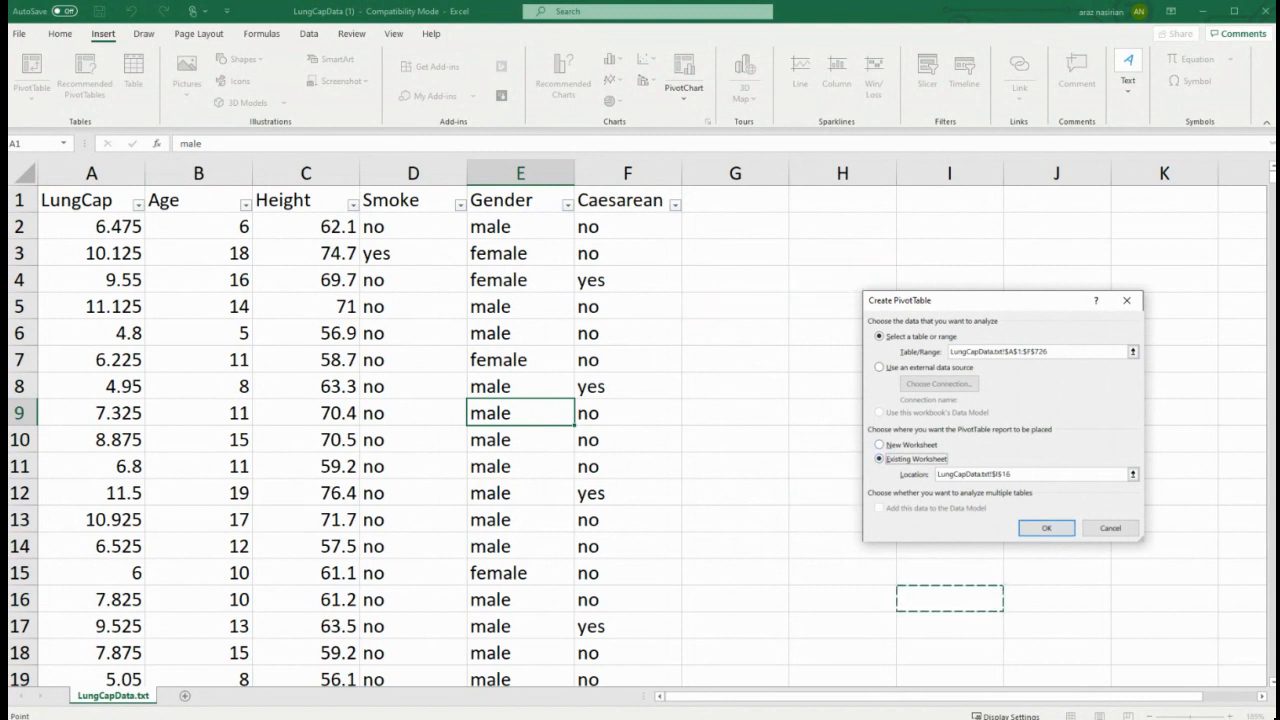
Step: Set the PivotTable to be placed on a new worksheet and create it
key(alt+n)
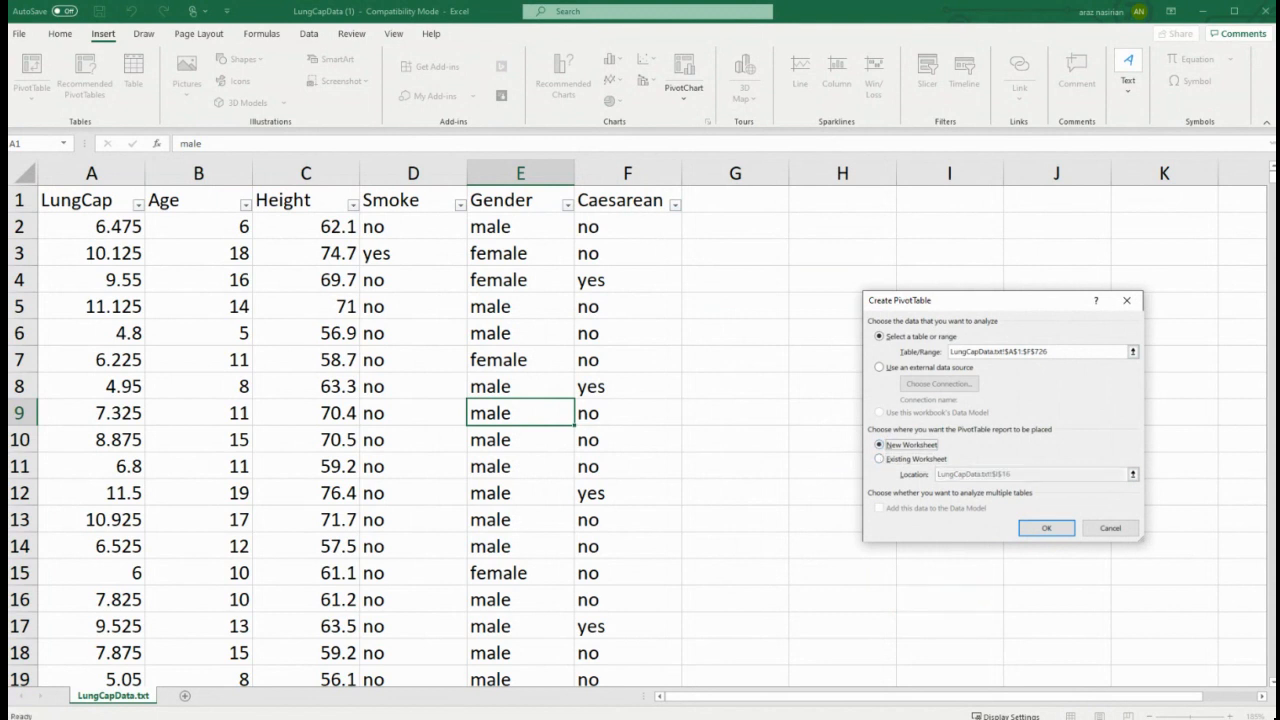
click(1040, 530)
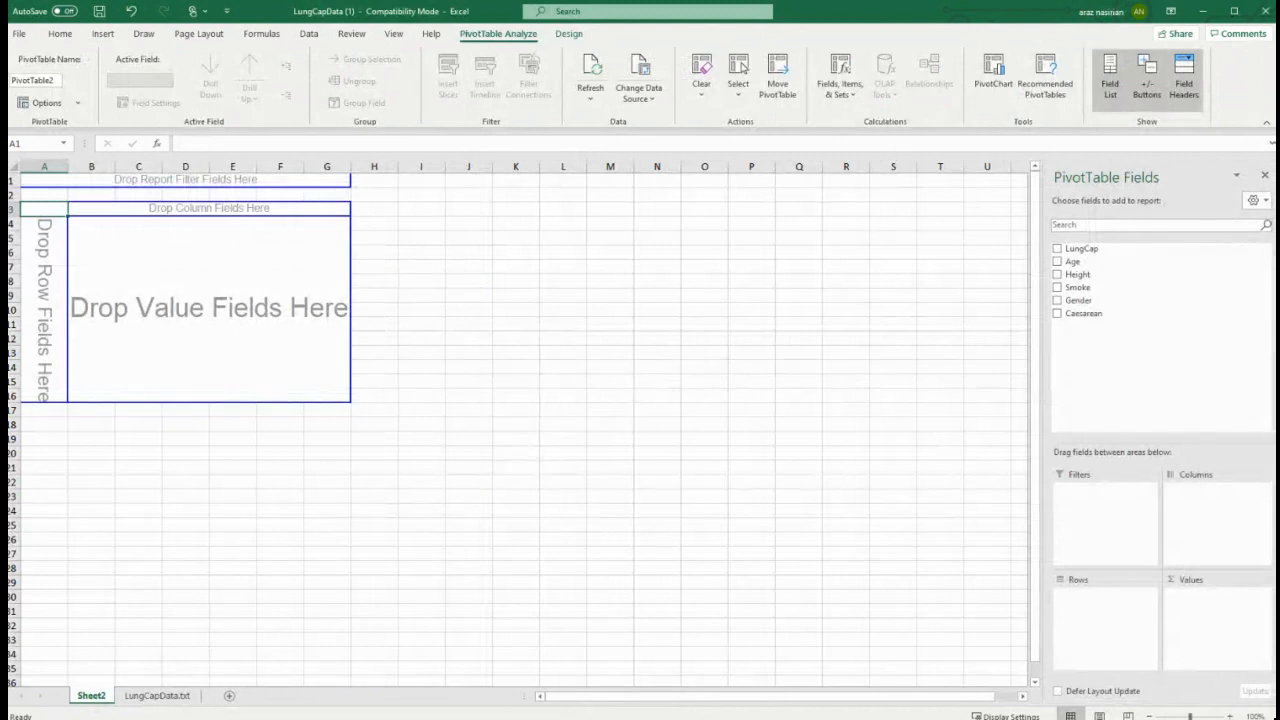
click(1230, 716)
click(1230, 716)
click(1230, 716)
click(1230, 716)
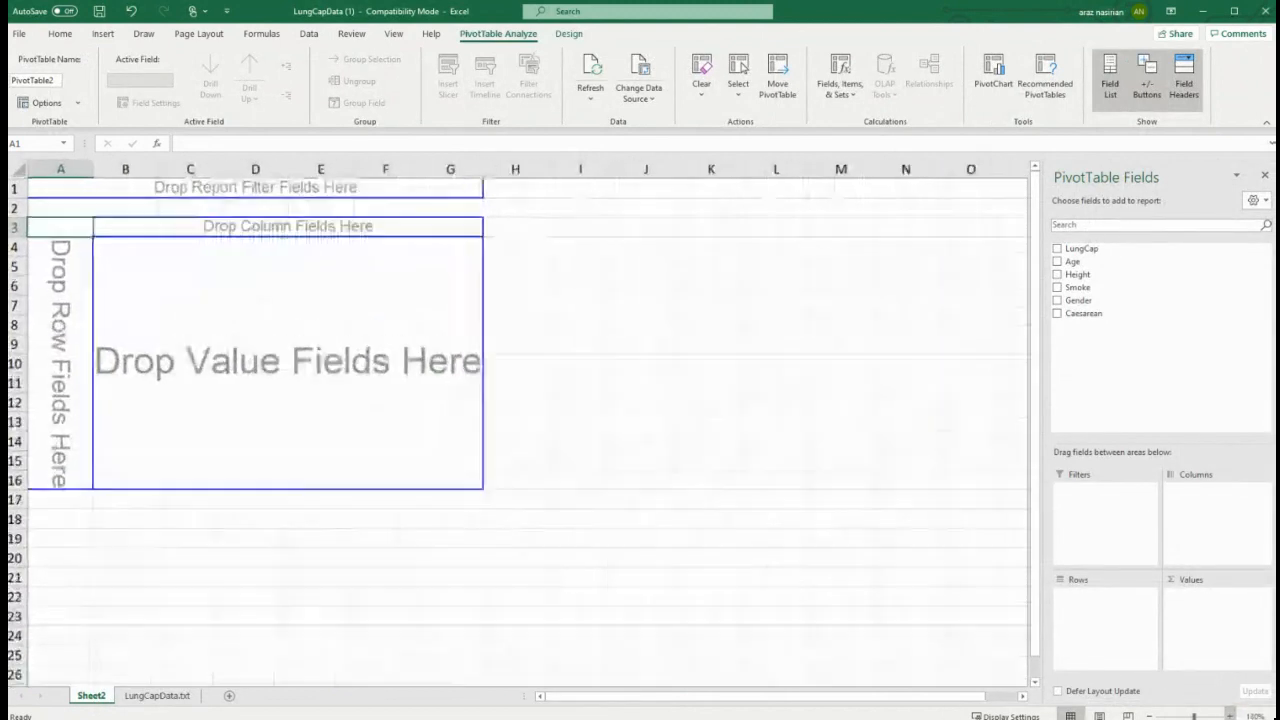
click(1230, 716)
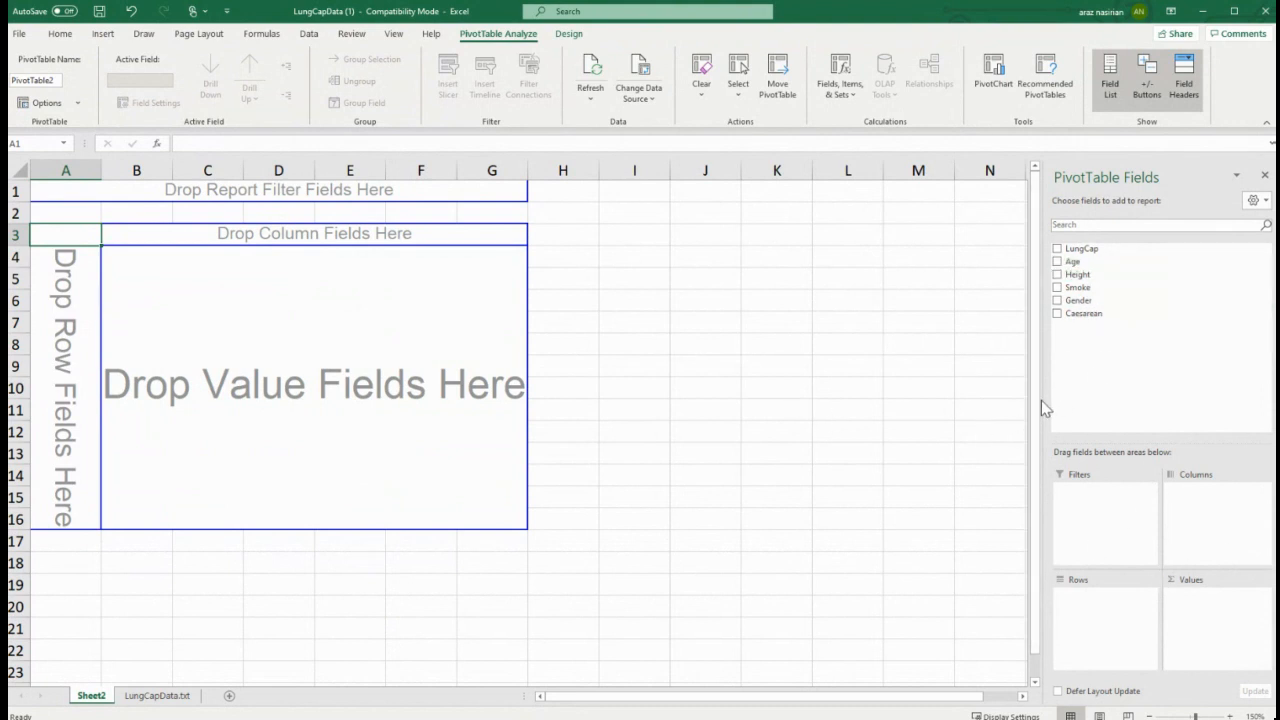
Step: Widen the PivotTable Fields pane and enlarge its Filters, Columns, Rows and Values areas
mouse_move(1035, 400)
mouse_down()
mouse_move(783, 417)
mouse_move(995, 400)
mouse_move(829, 400)
mouse_move(1037, 395)
mouse_up()
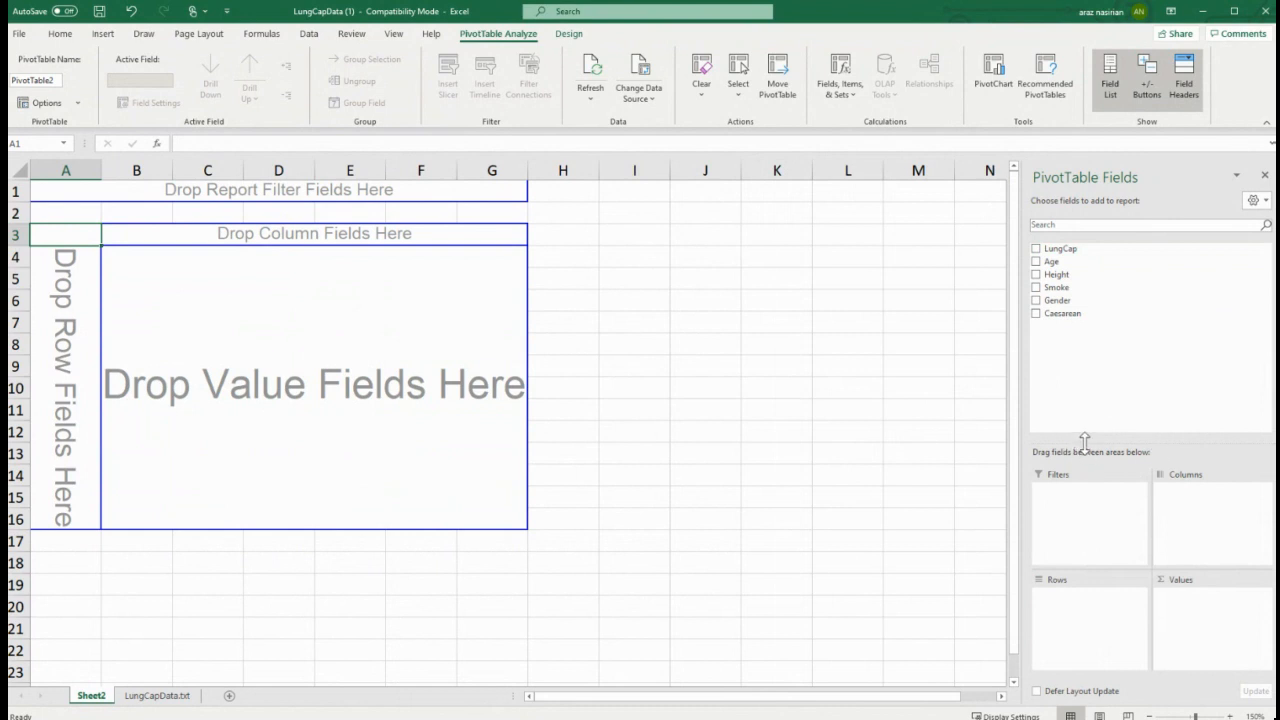
drag(1084, 441, 1085, 350)
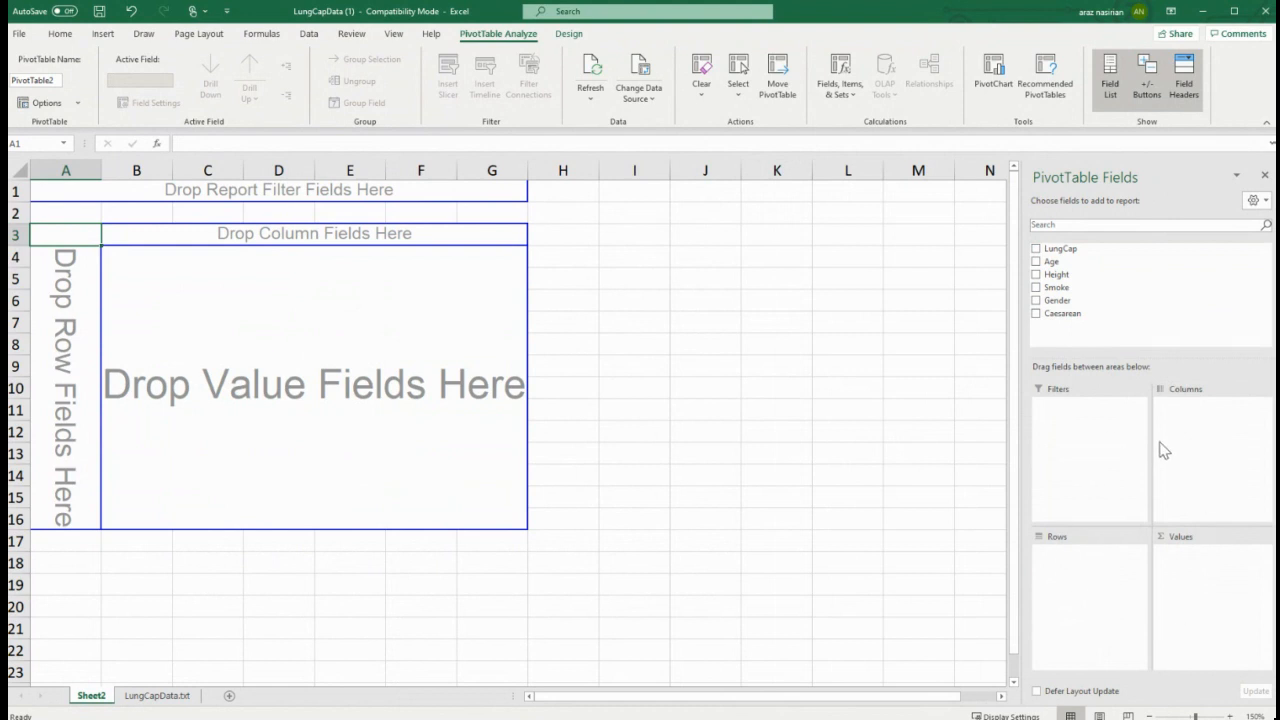
mouse_move(1117, 363)
mouse_down()
mouse_move(1114, 454)
mouse_move(1106, 352)
mouse_up()
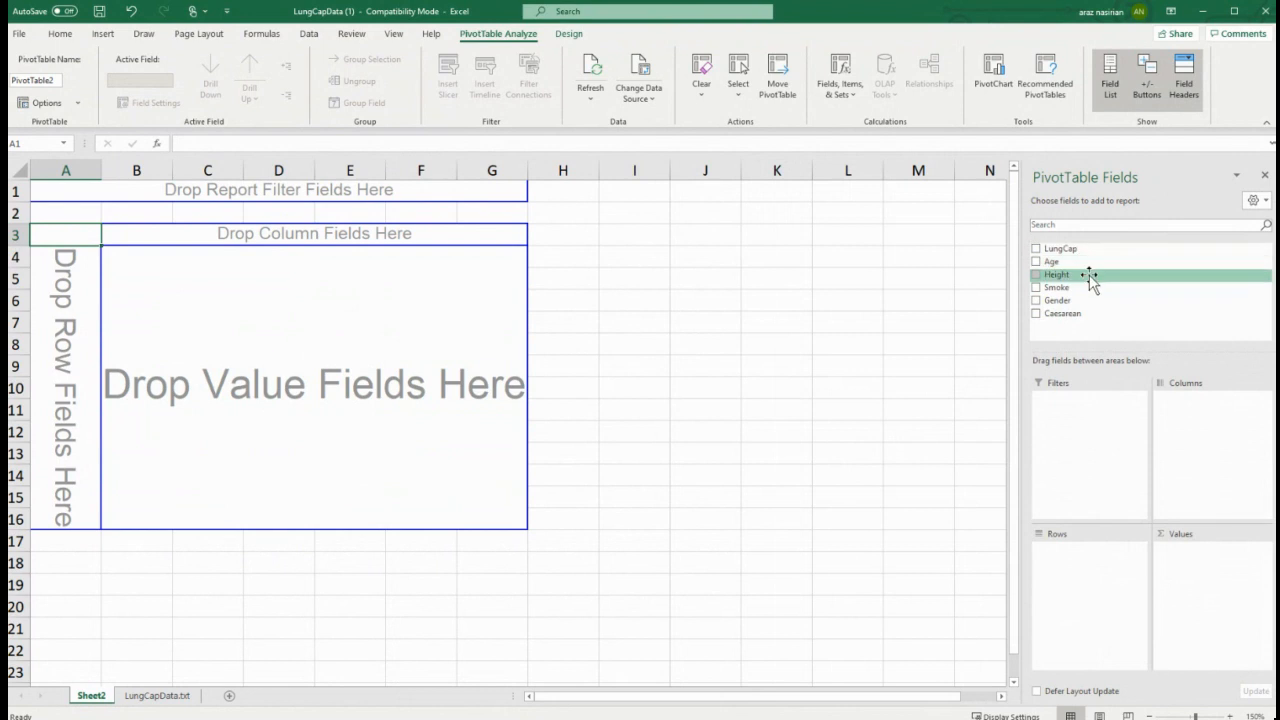
Step: Review the column headings from LungCap to Caesarean on the LungCapData.txt sheet, and return to the PivotTable on Sheet2
click(140, 697)
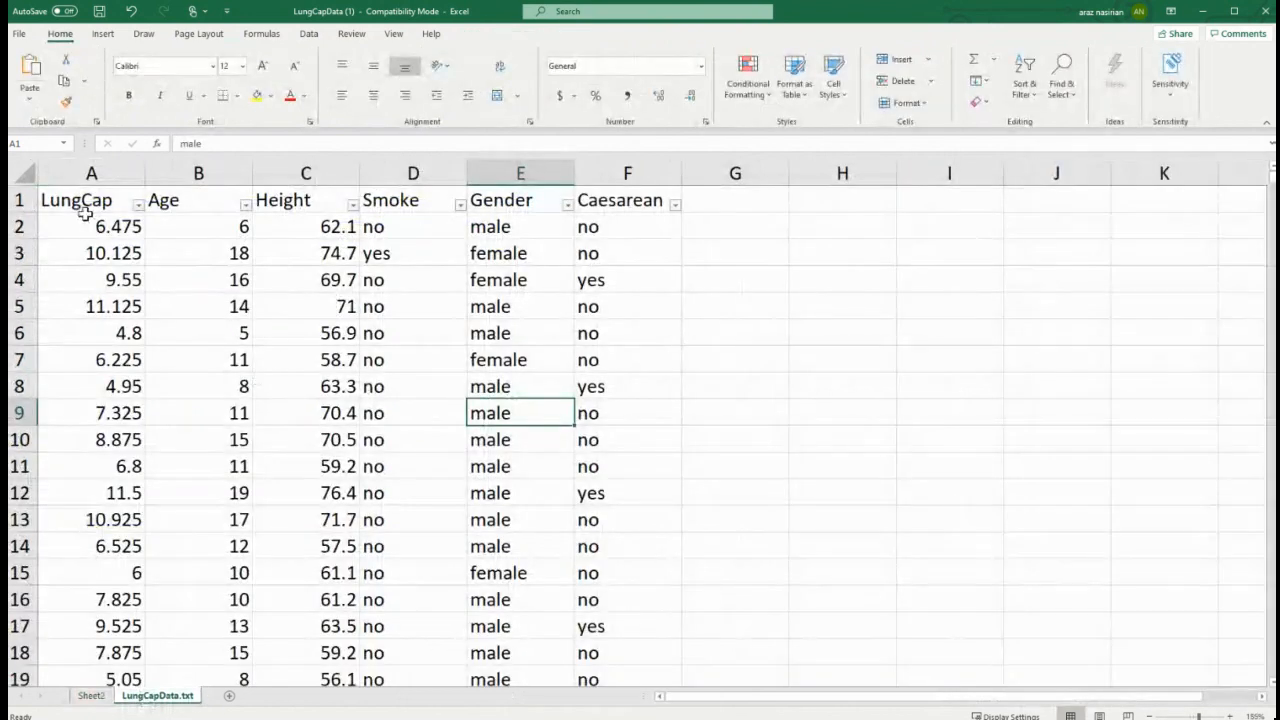
drag(88, 222, 235, 205)
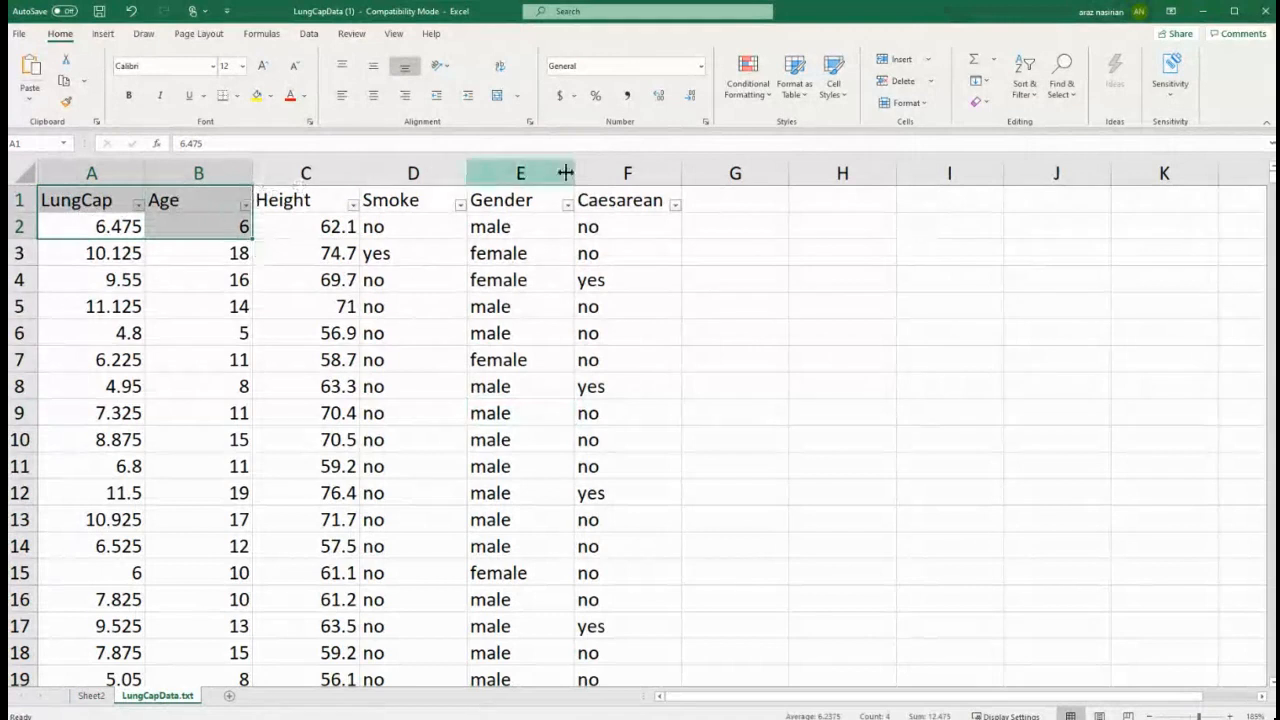
click(618, 199)
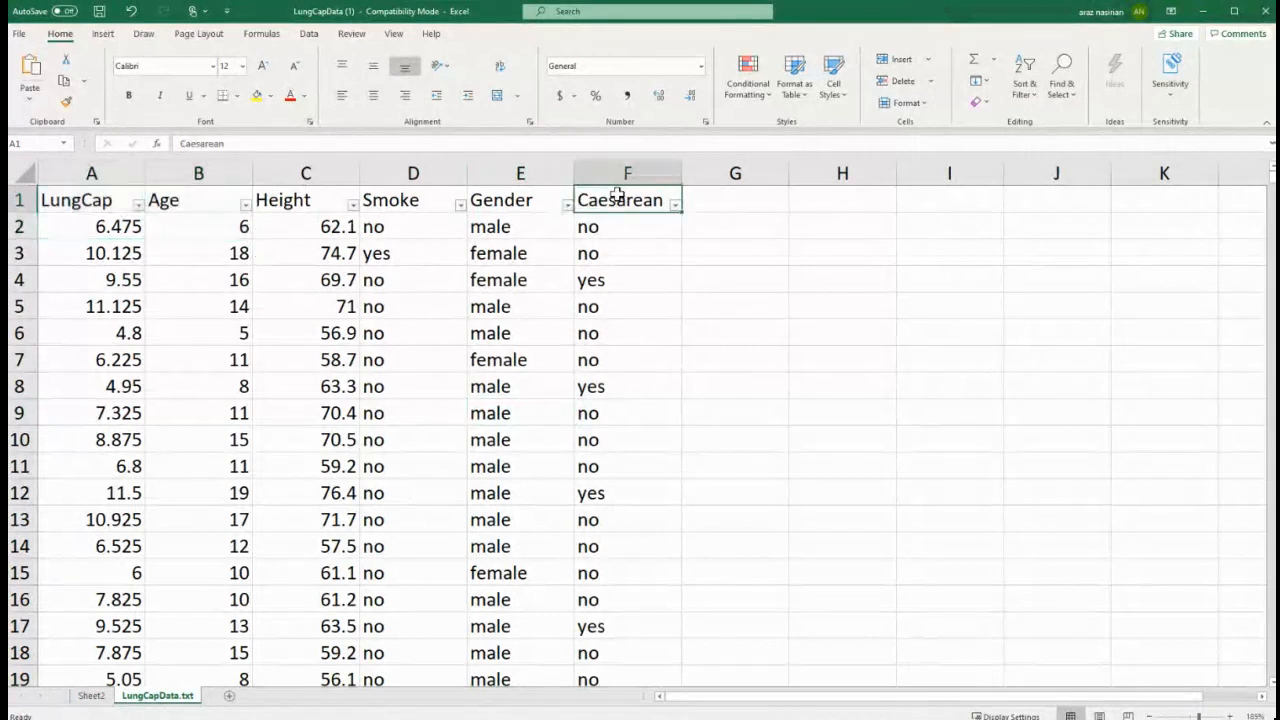
click(96, 695)
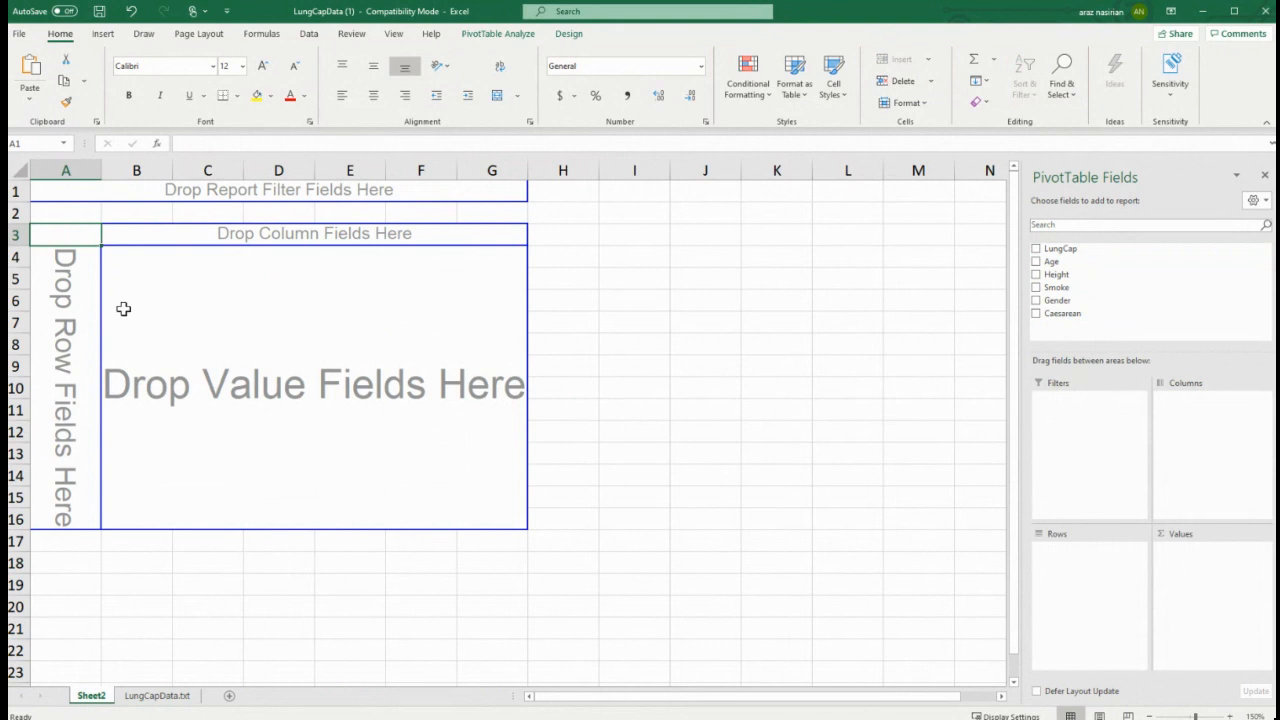
Step: Check the empty PivotTable's row, column and value drop areas, and add LungCap as the row field
click(44, 368)
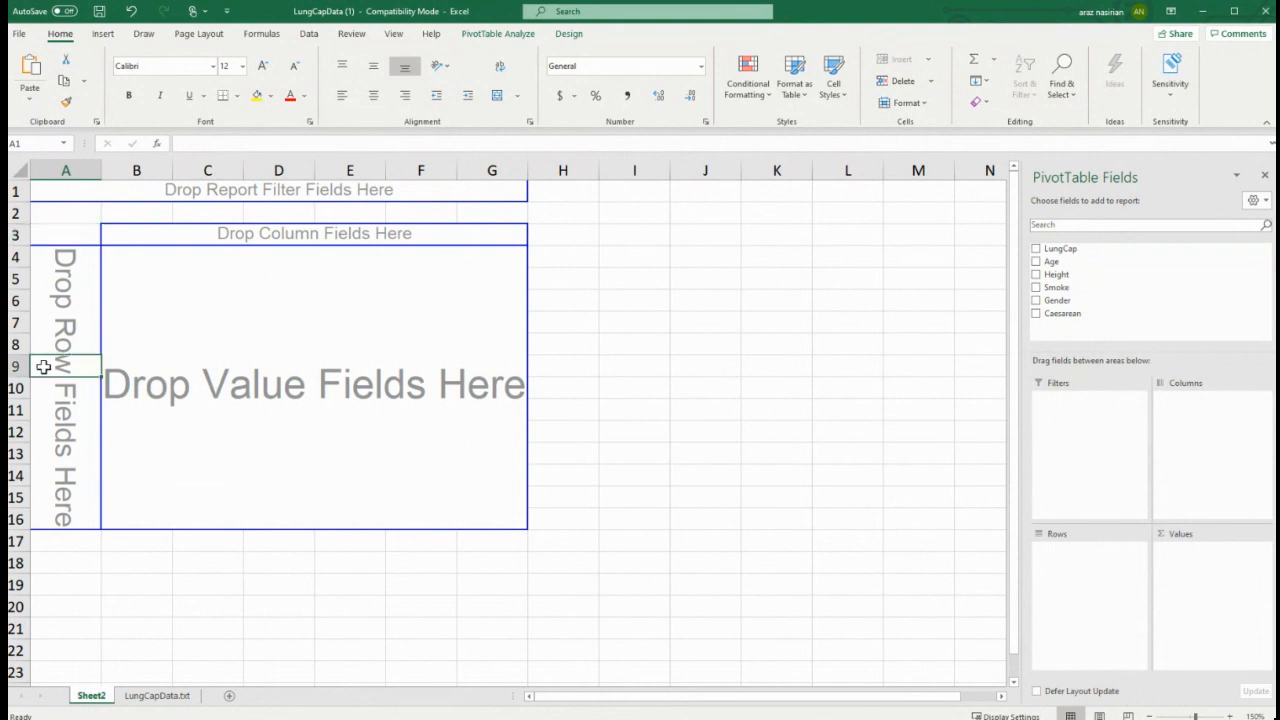
click(155, 241)
click(217, 342)
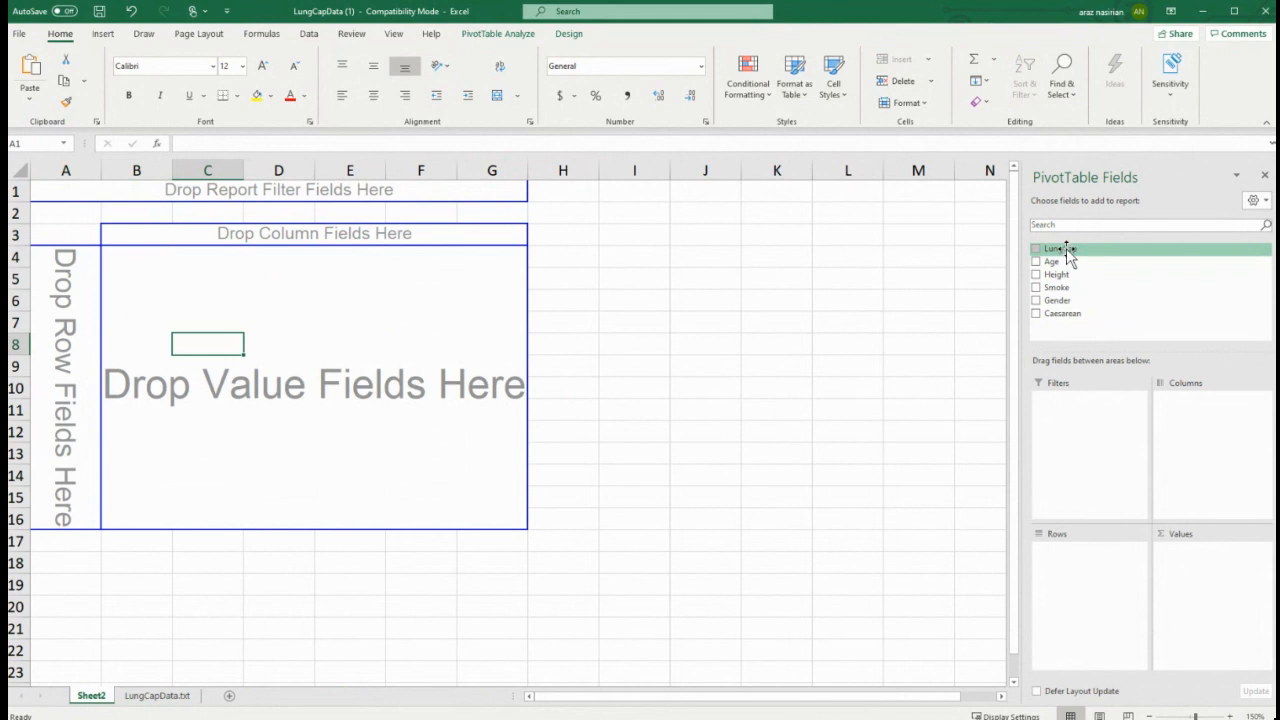
drag(1049, 248, 1112, 600)
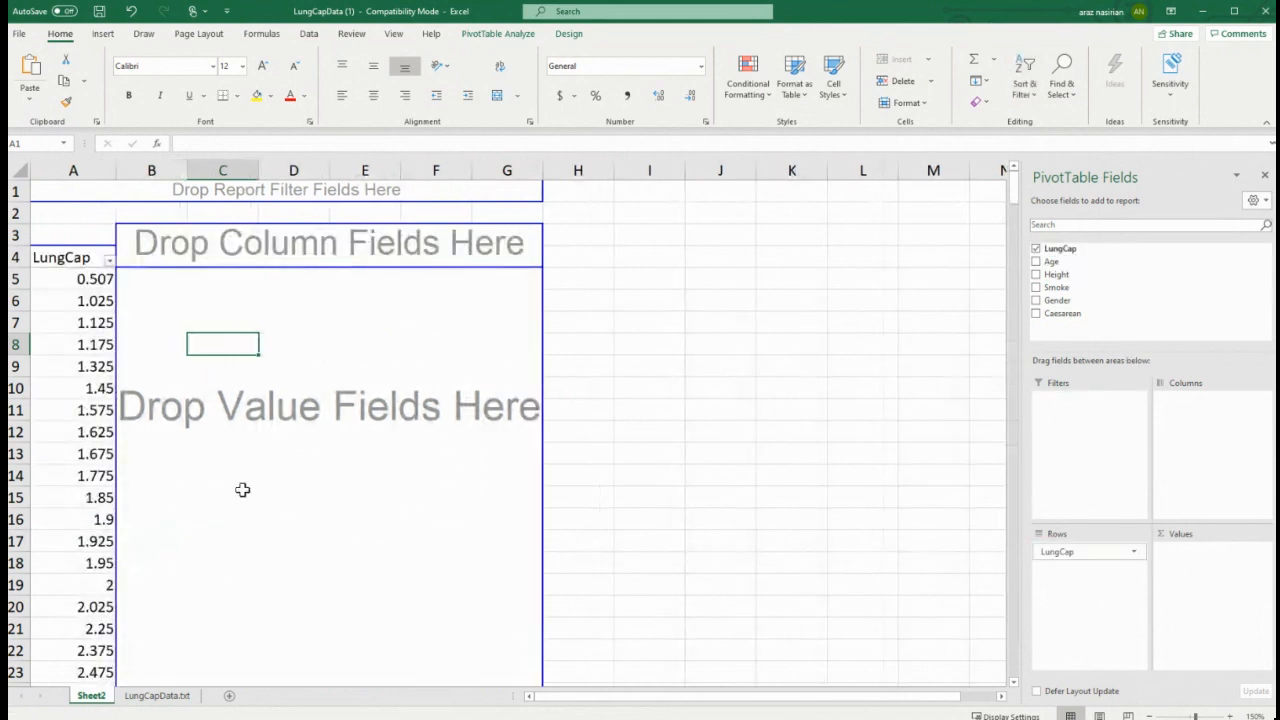
Step: Examine the individual LungCap values listed in the PivotTable rows and in the field's filter list
scroll(84, 507, down, 20)
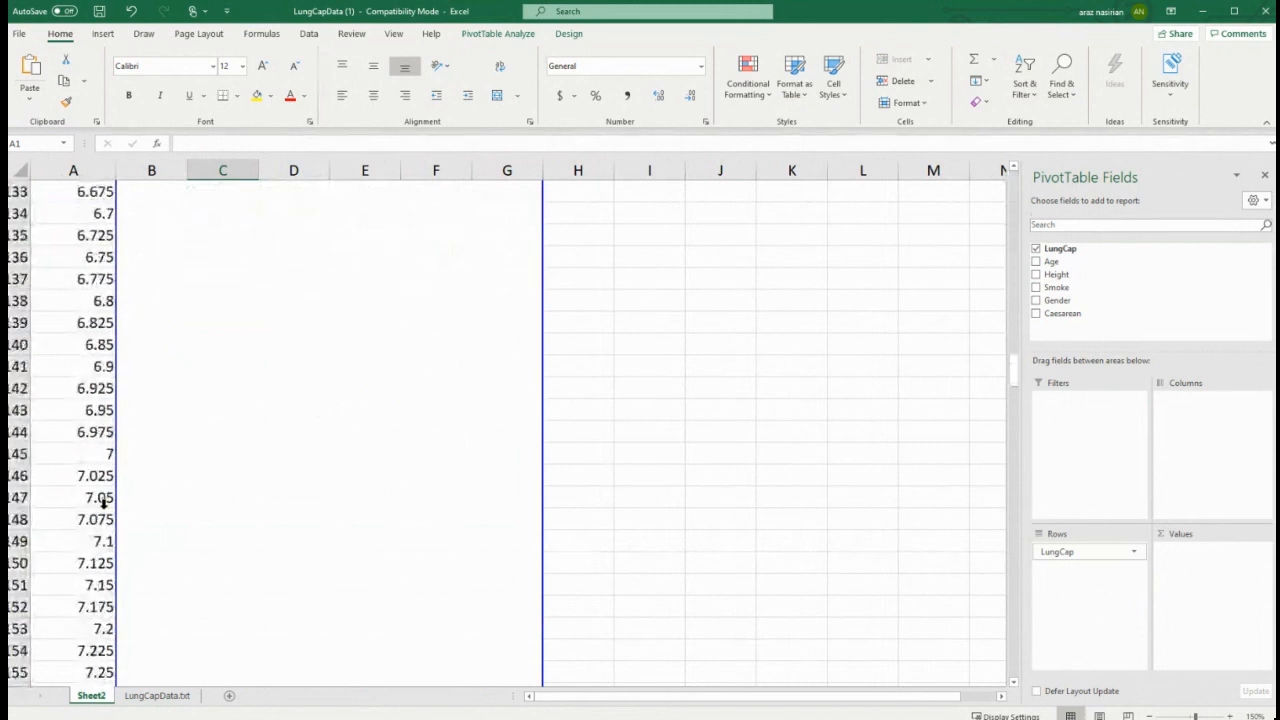
scroll(103, 505, down, 20)
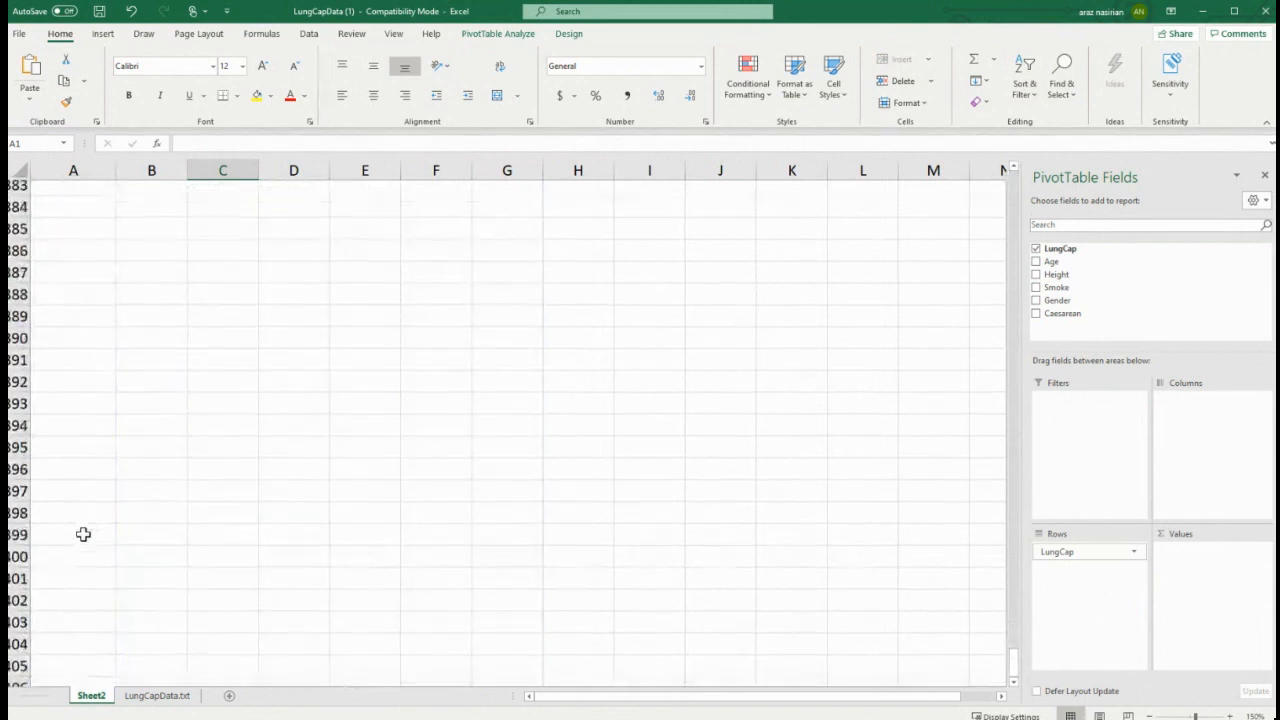
scroll(90, 534, up, 20)
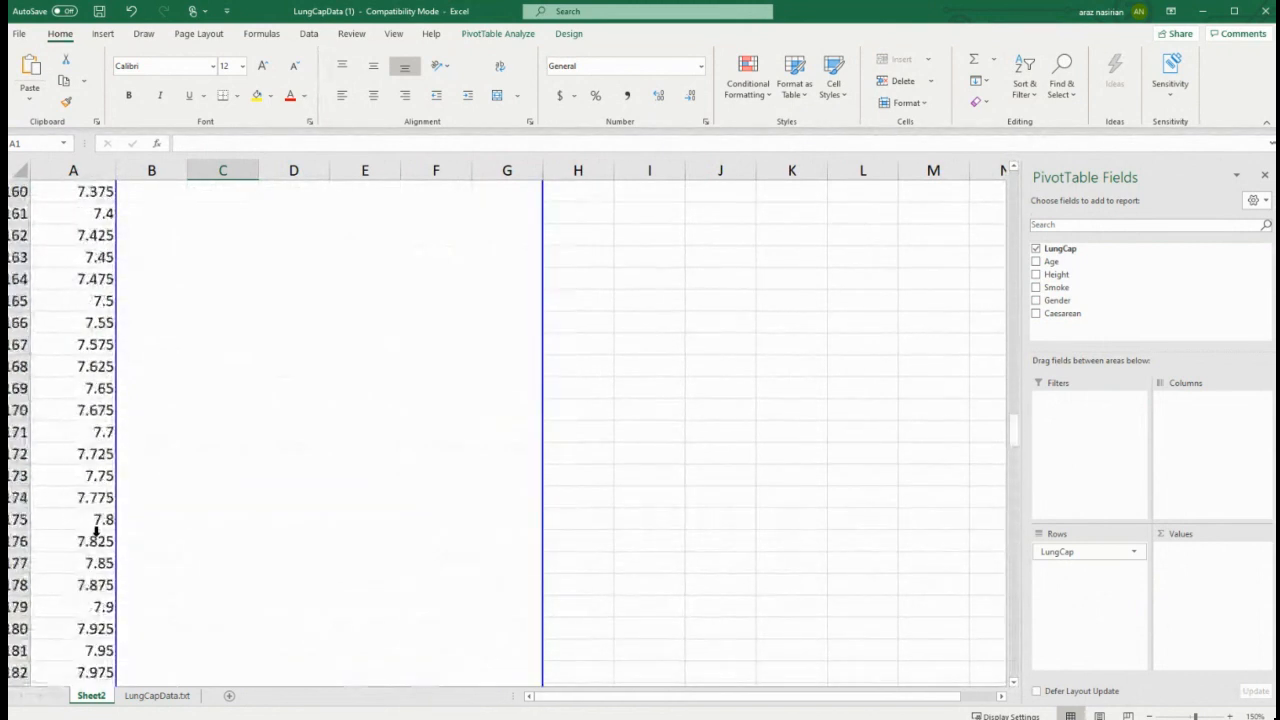
scroll(96, 530, up, 20)
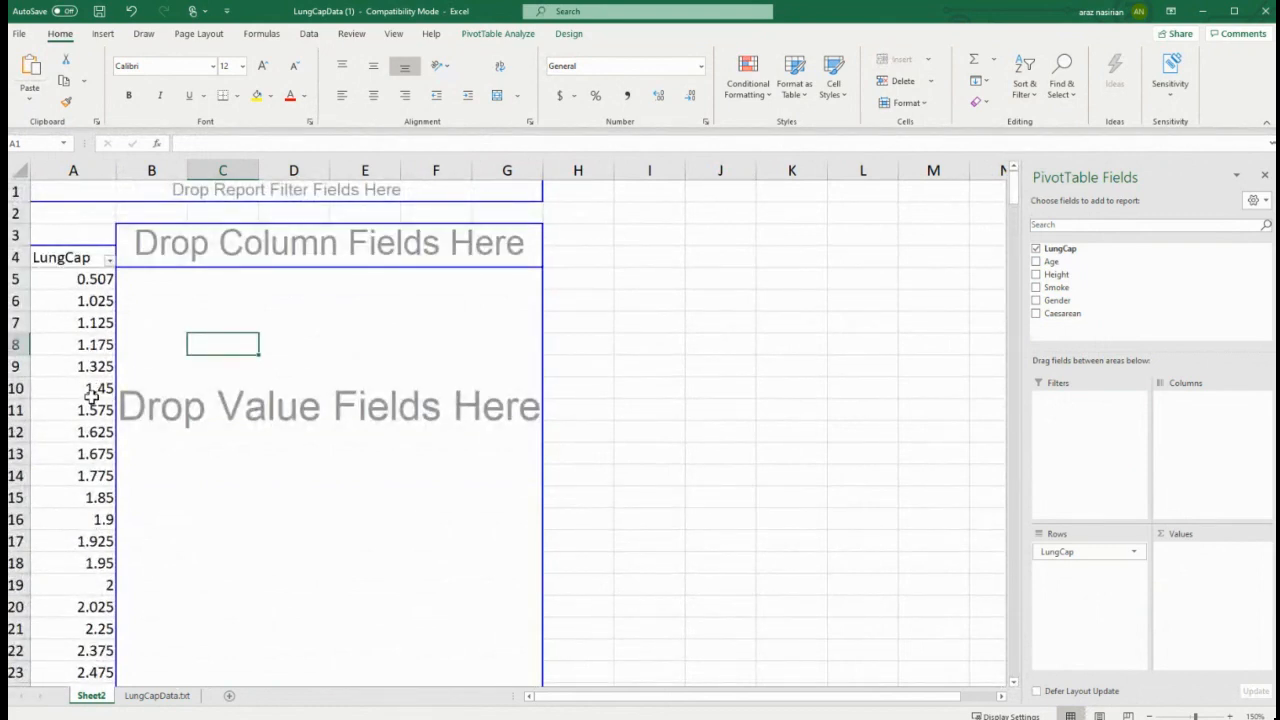
scroll(90, 398, down, 11)
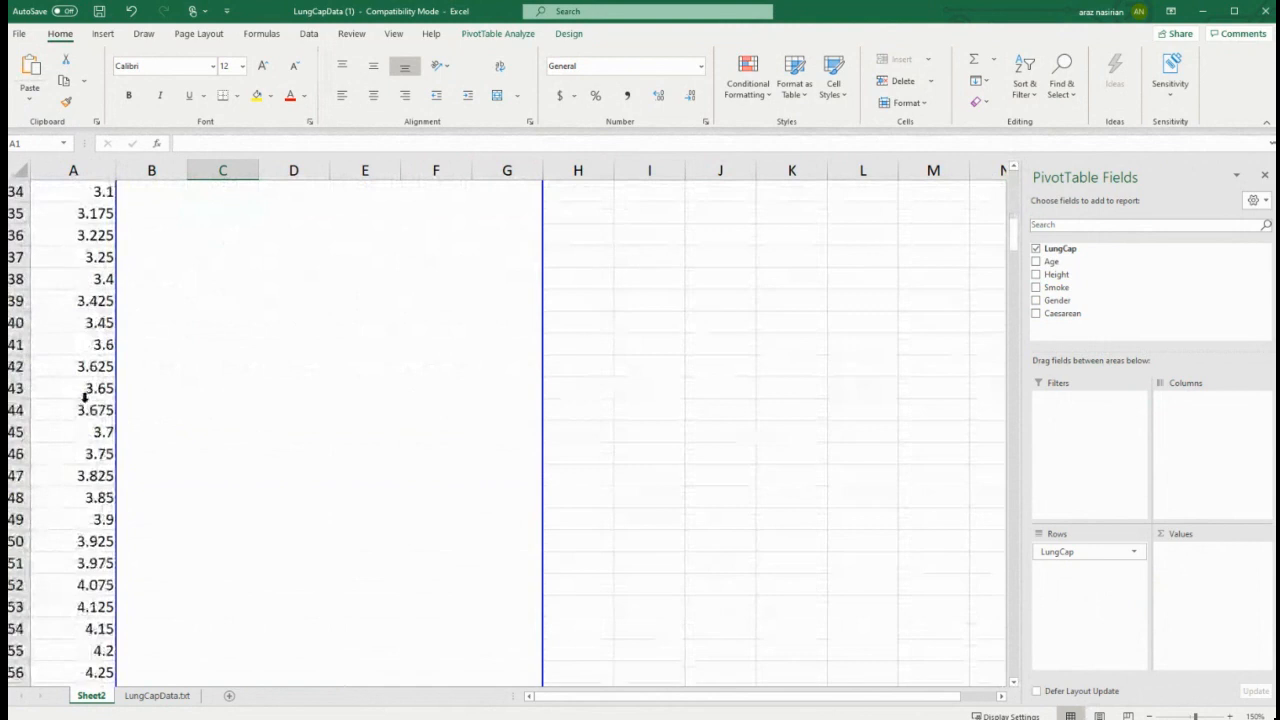
scroll(84, 398, down, 6)
scroll(71, 420, up, 17)
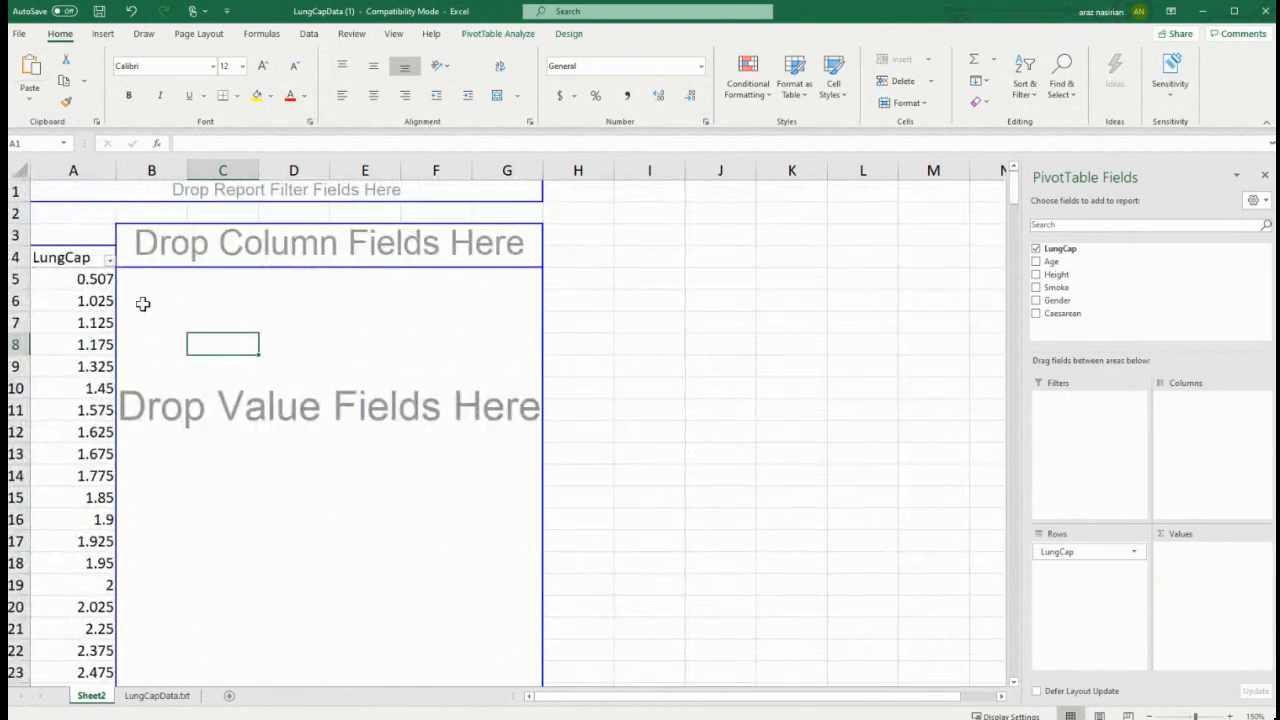
click(109, 260)
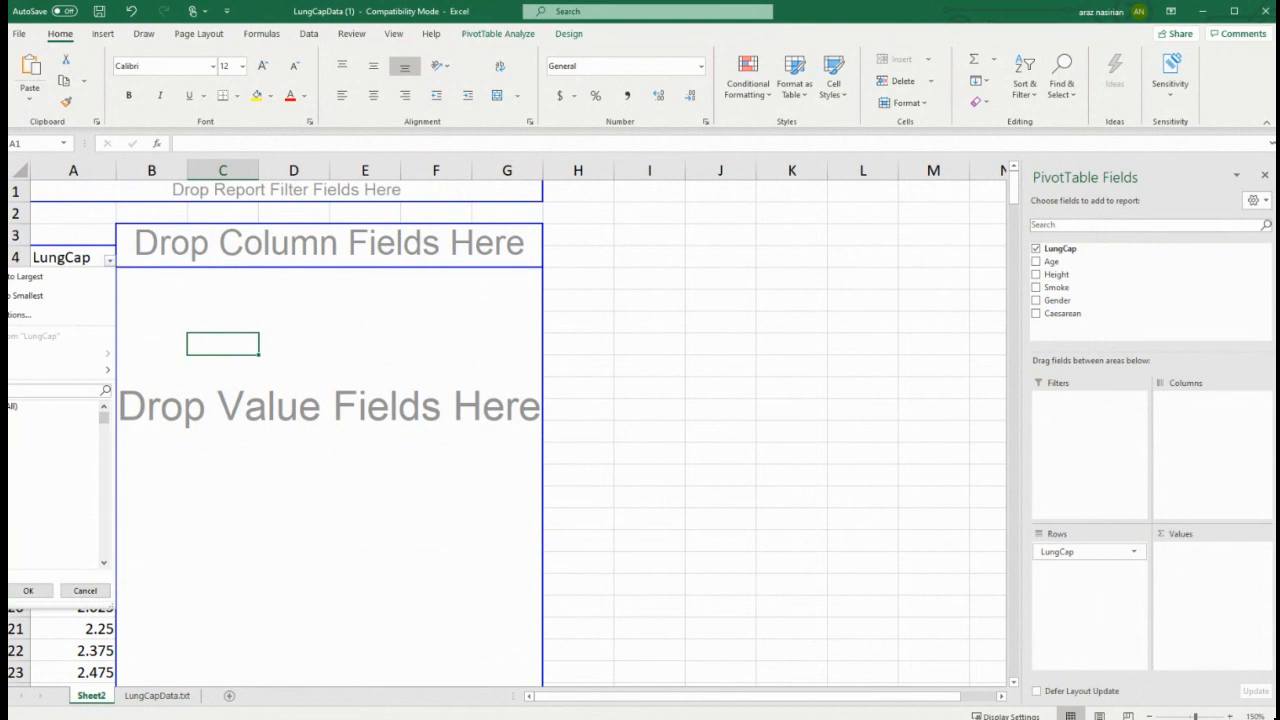
drag(104, 418, 104, 551)
click(668, 365)
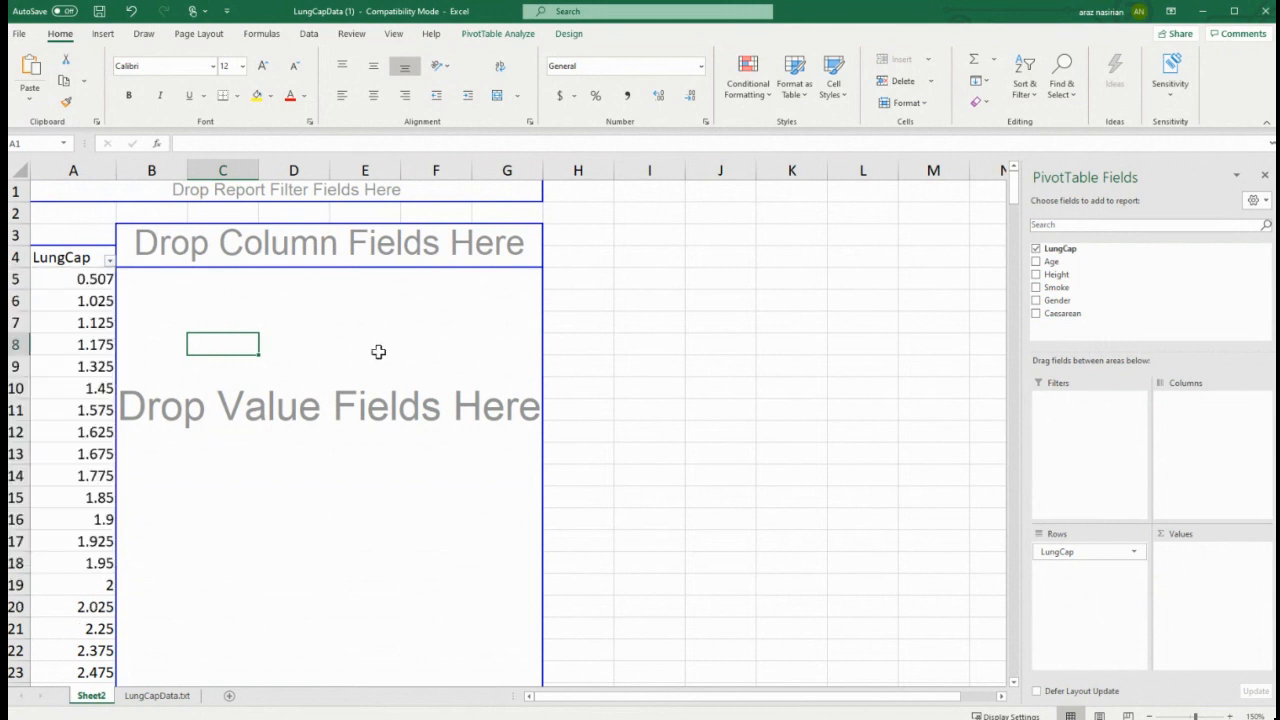
Step: Group the LungCap row values into intervals starting at 0, ending at 15, by 3
click(66, 280)
right_click(76, 281)
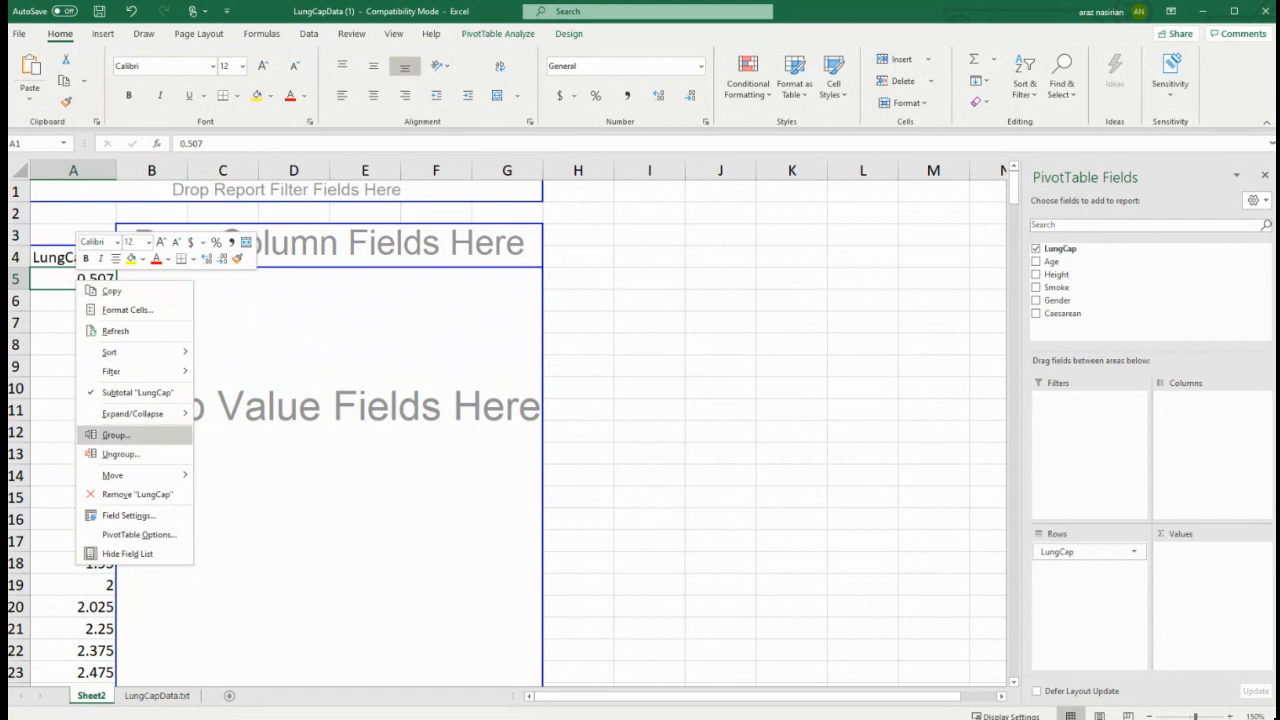
click(149, 437)
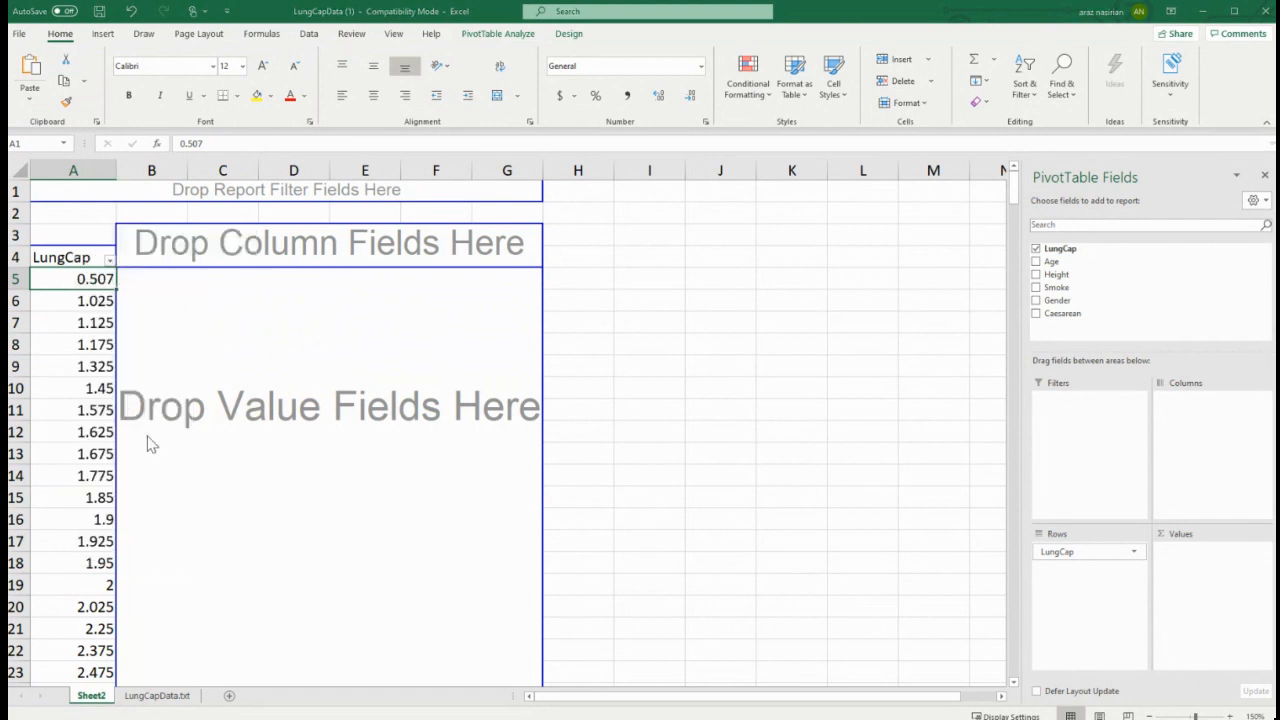
drag(95, 229, 350, 319)
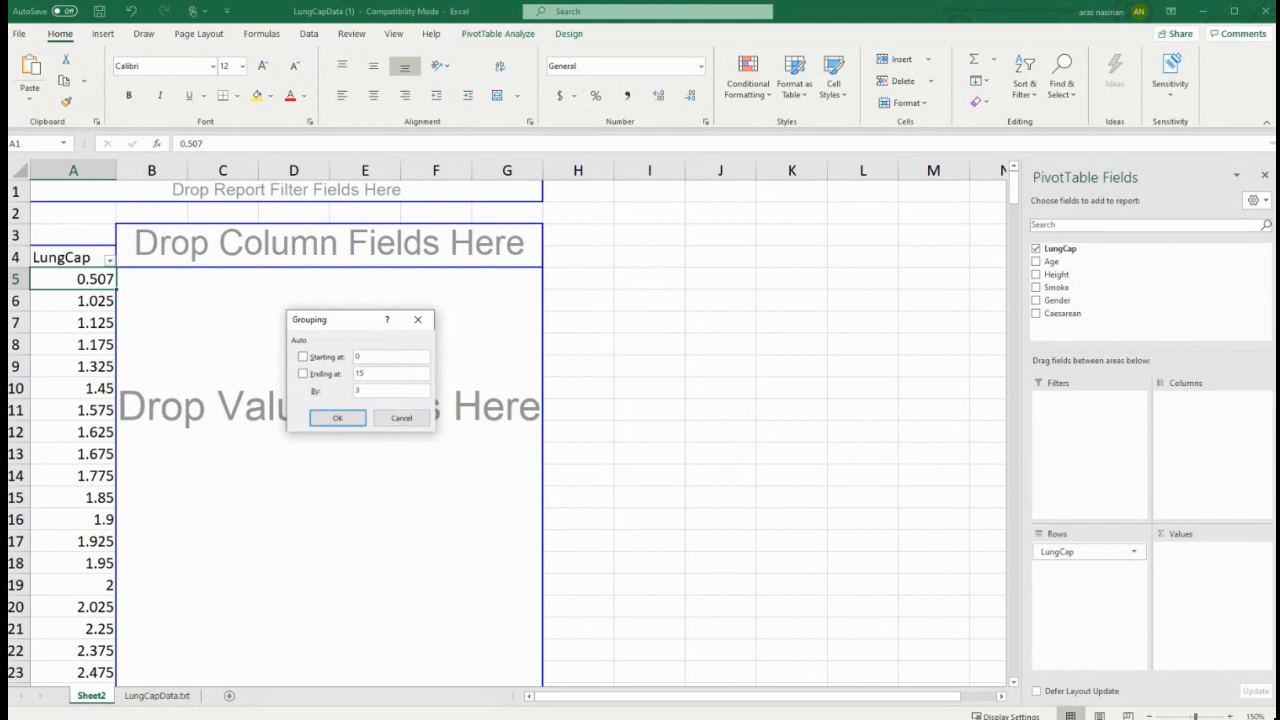
click(338, 419)
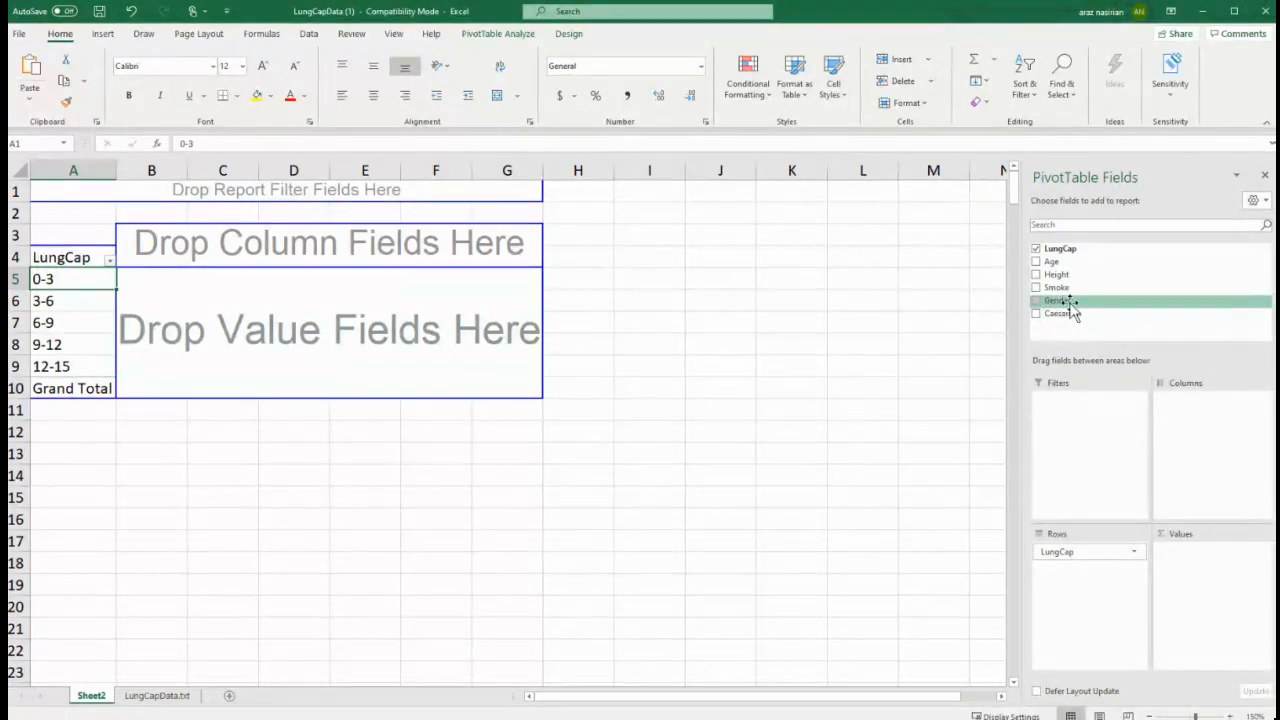
Step: Add Gender as the column field and as a value field summarised by count
drag(1070, 303, 1205, 455)
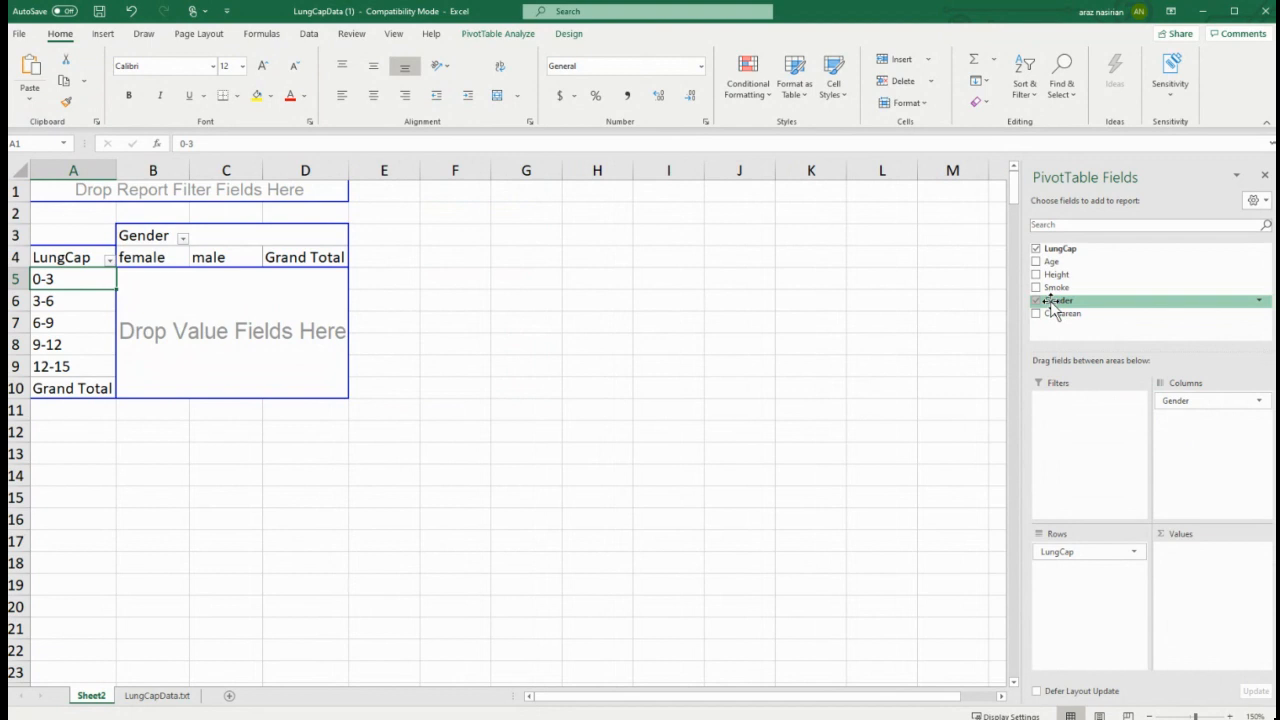
drag(1052, 308, 1206, 600)
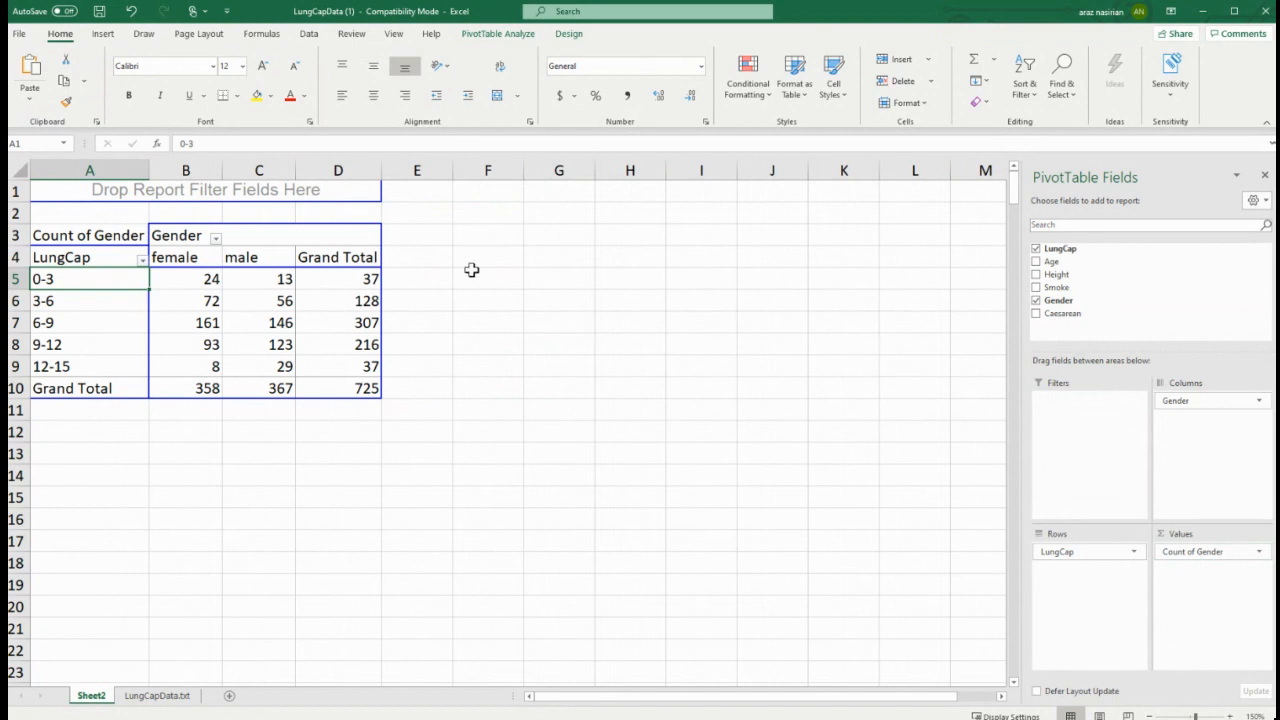
Step: Examine the female and male counts for the LungCap groups, comparing the 0-3 and 12-15 rows
click(163, 278)
click(64, 280)
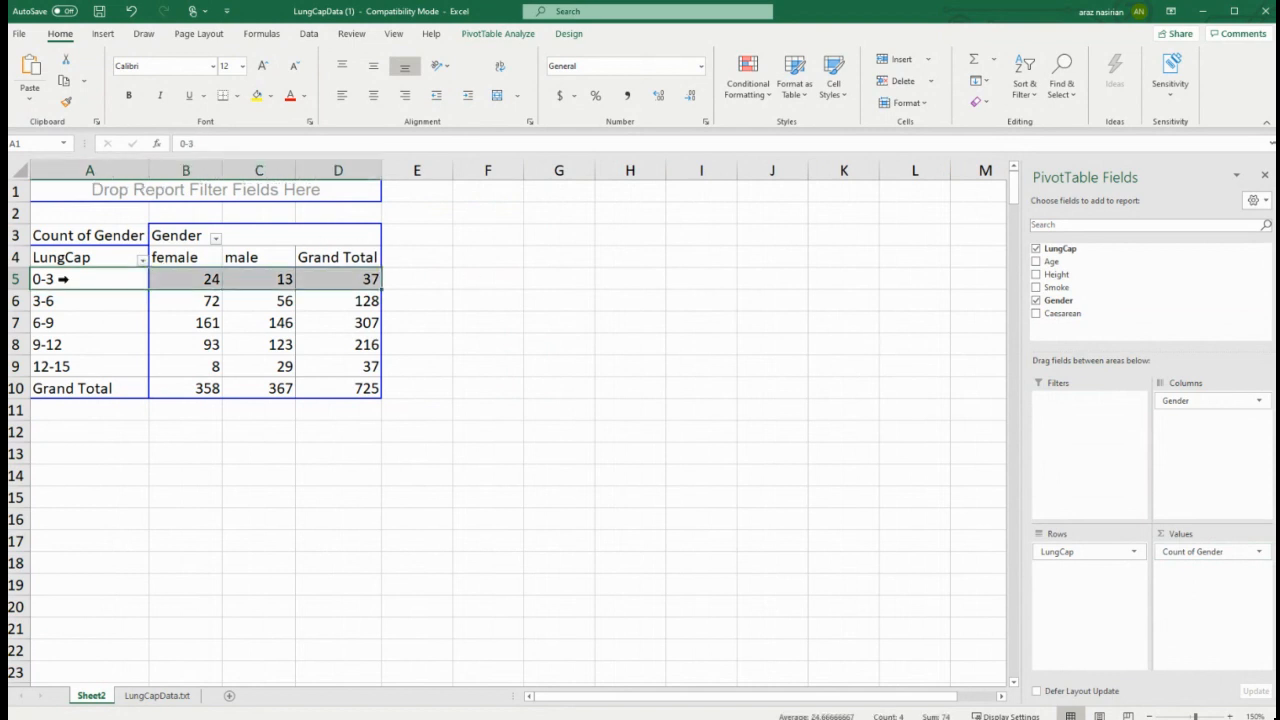
click(158, 283)
click(100, 256)
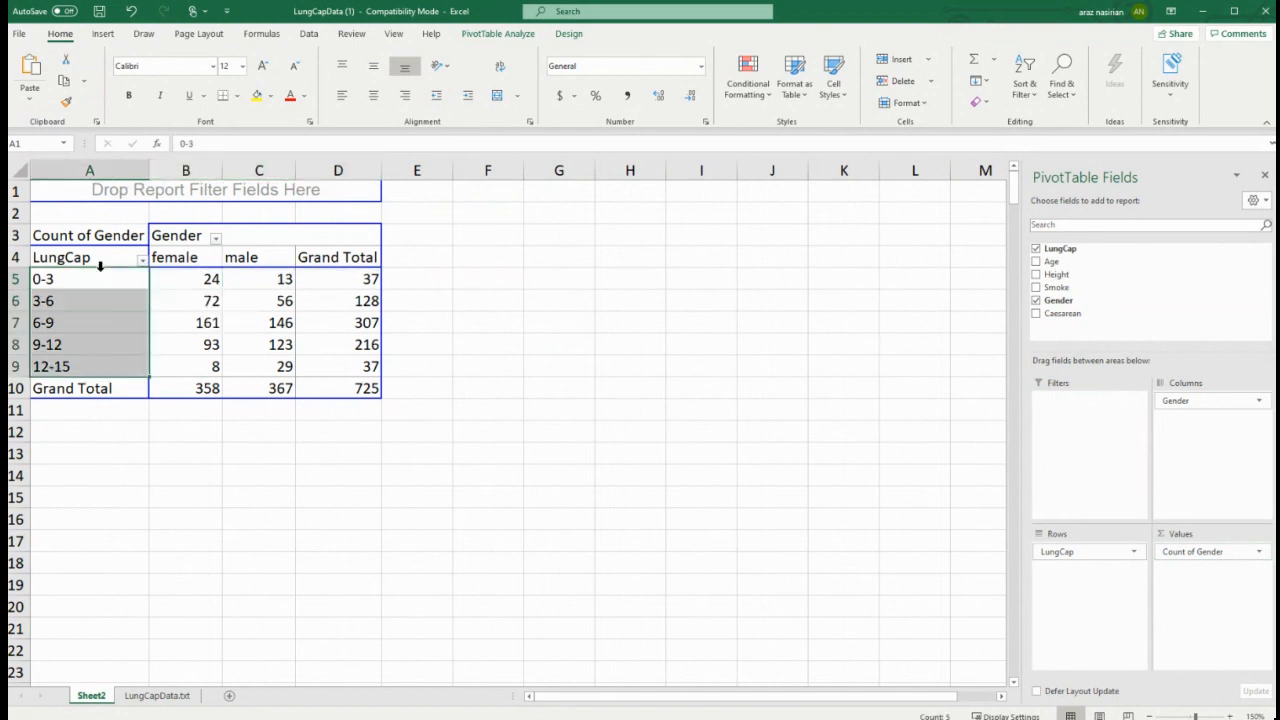
click(90, 278)
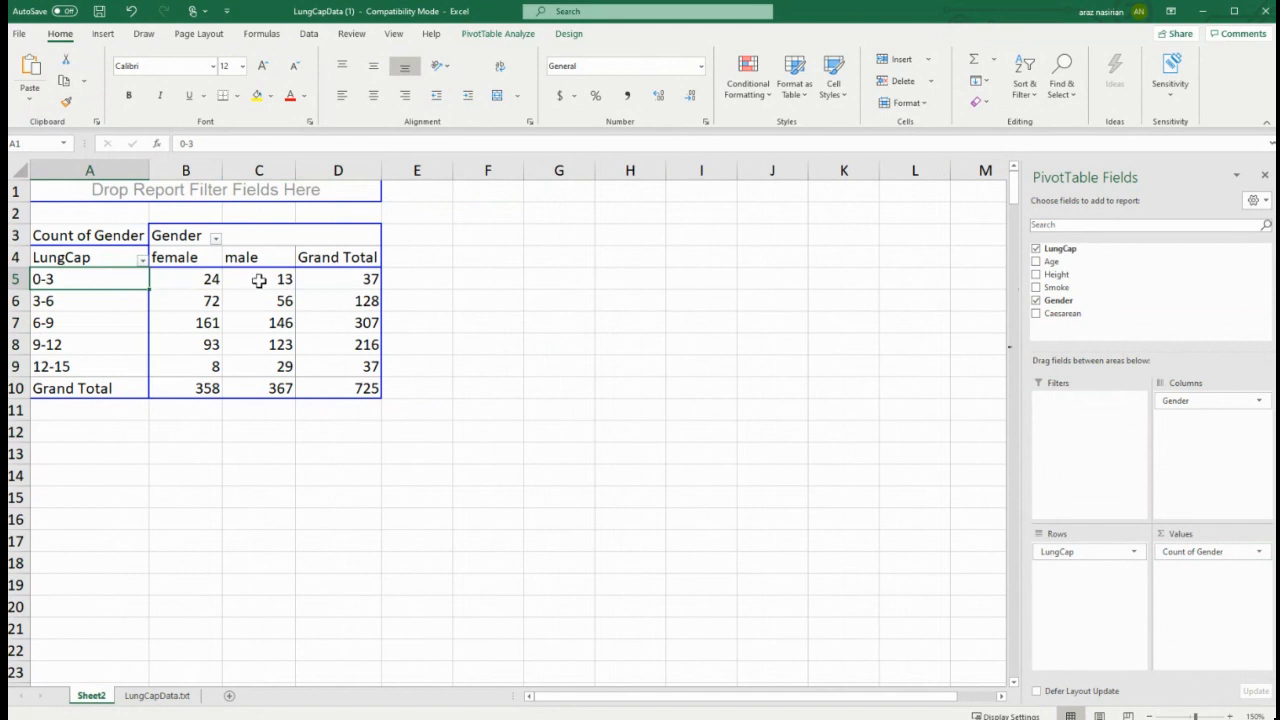
click(180, 276)
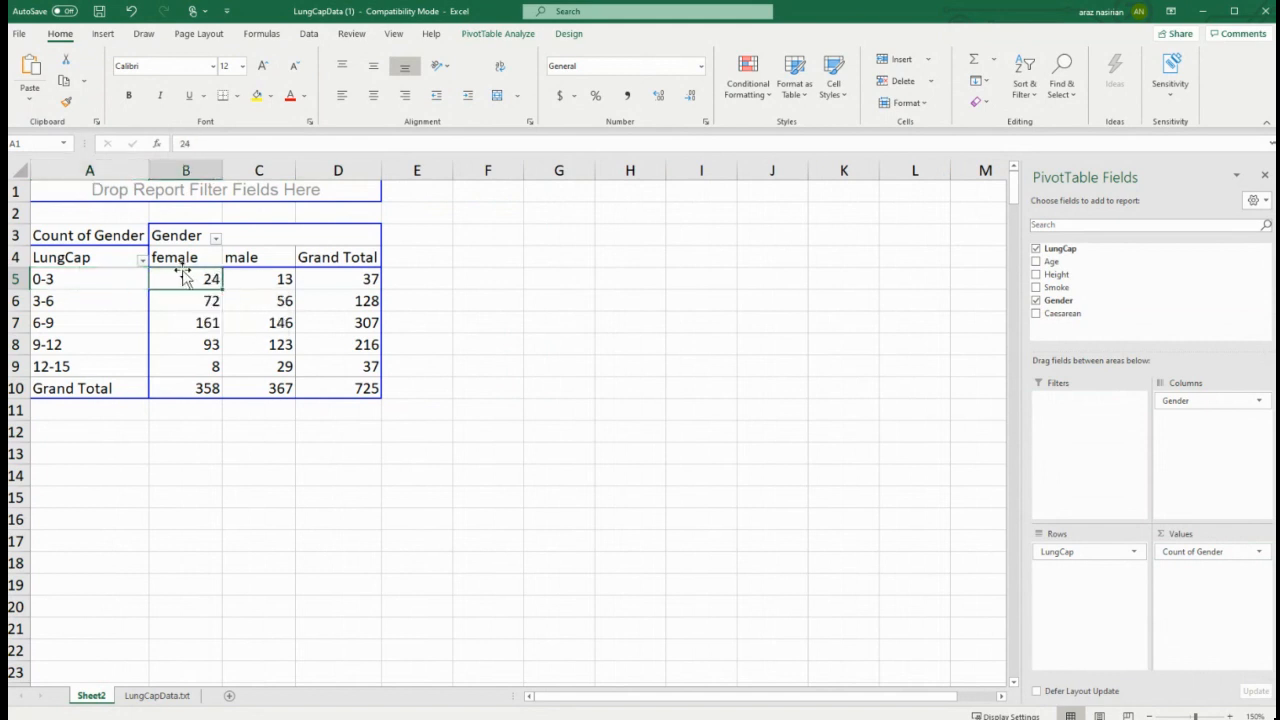
click(246, 280)
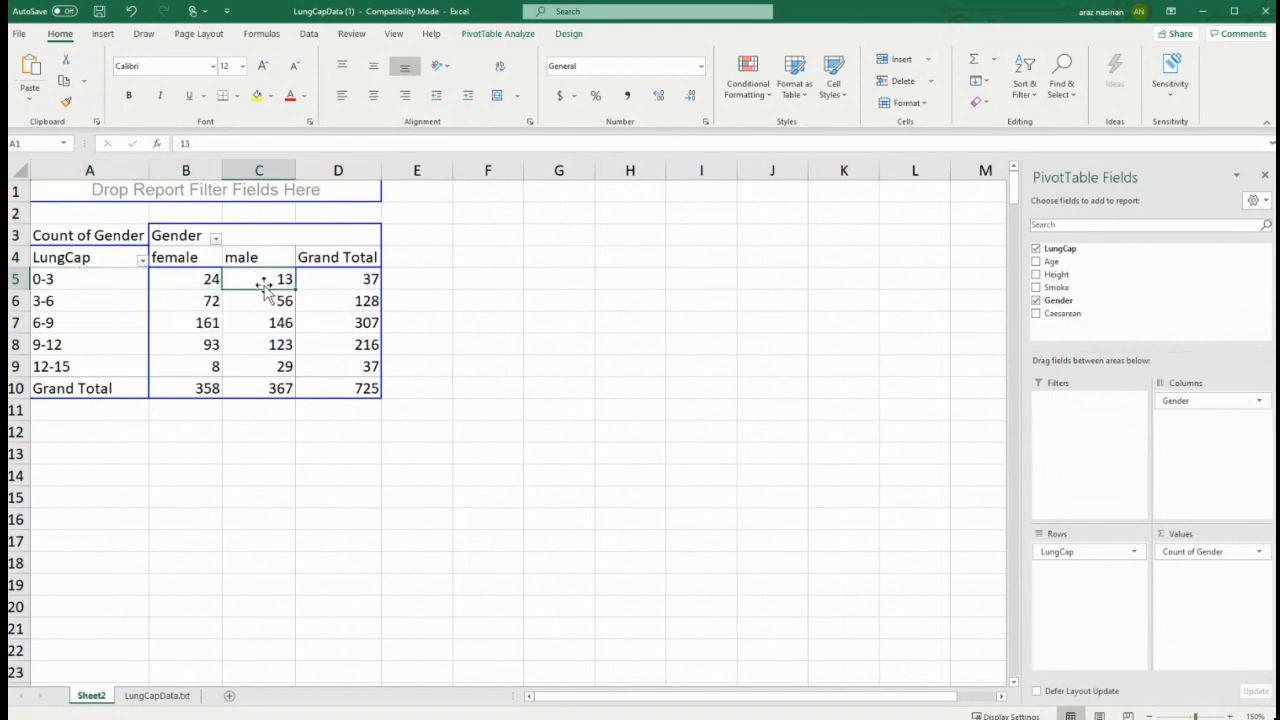
click(99, 368)
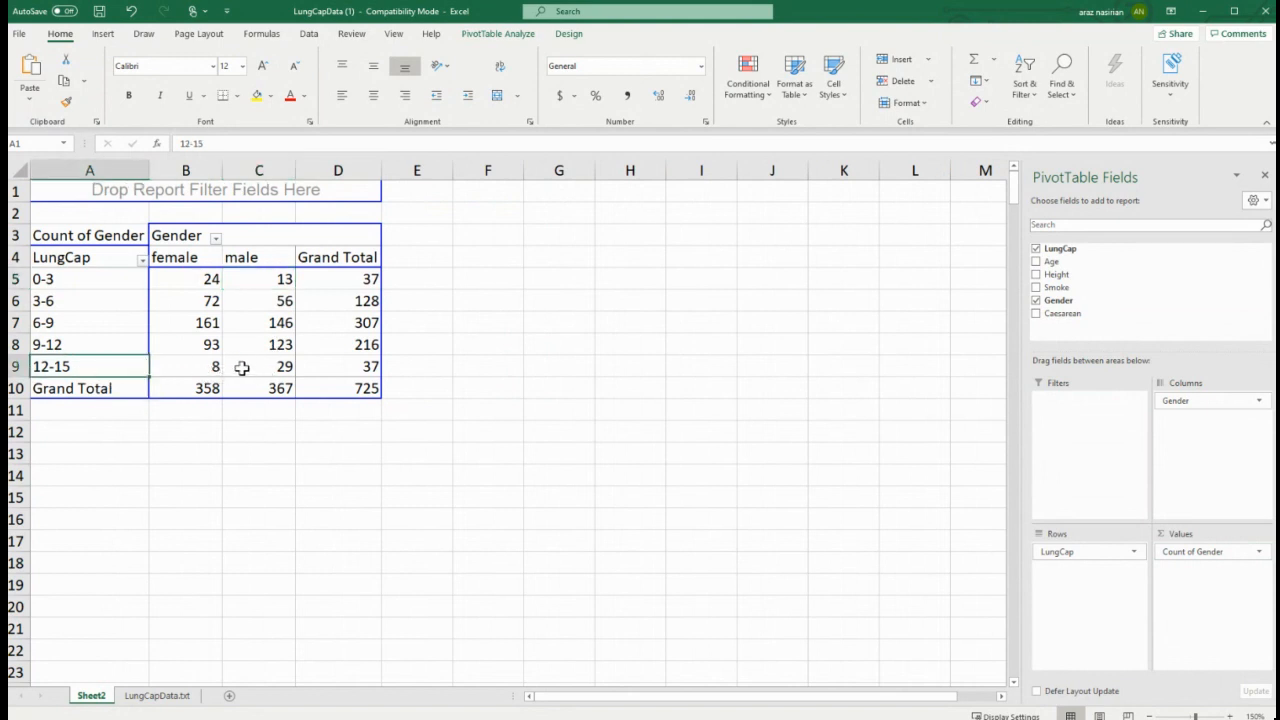
click(270, 367)
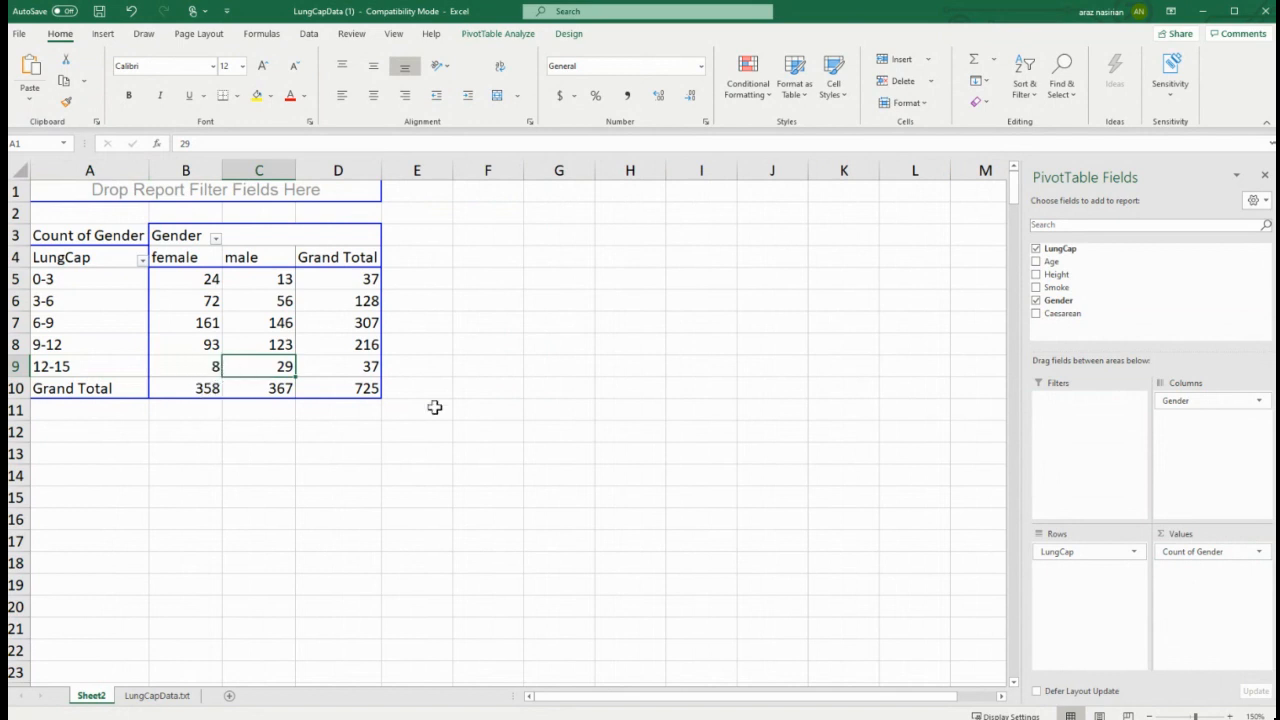
Step: Add Smoke as a second column field below Gender and as a second value field summarised by count
mouse_move(1192, 401)
mouse_down()
mouse_move(1181, 334)
mouse_move(1194, 401)
mouse_up()
drag(1060, 291, 1202, 440)
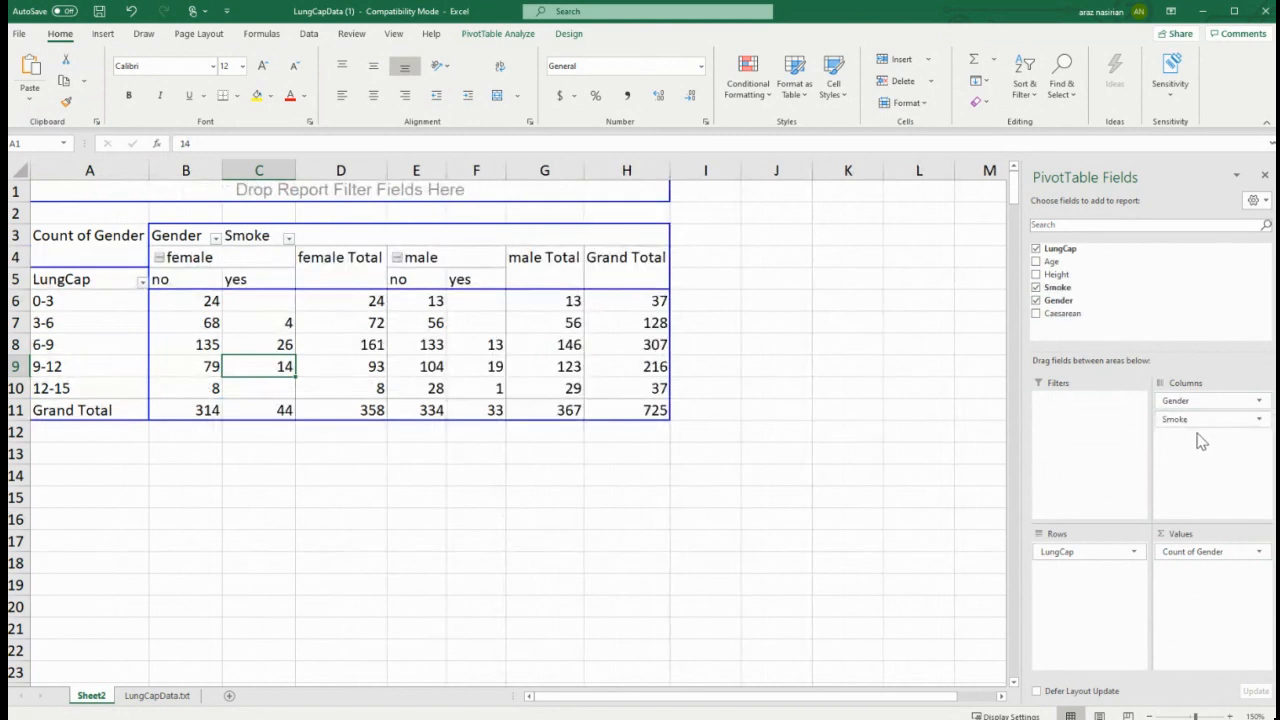
drag(1064, 288, 1210, 594)
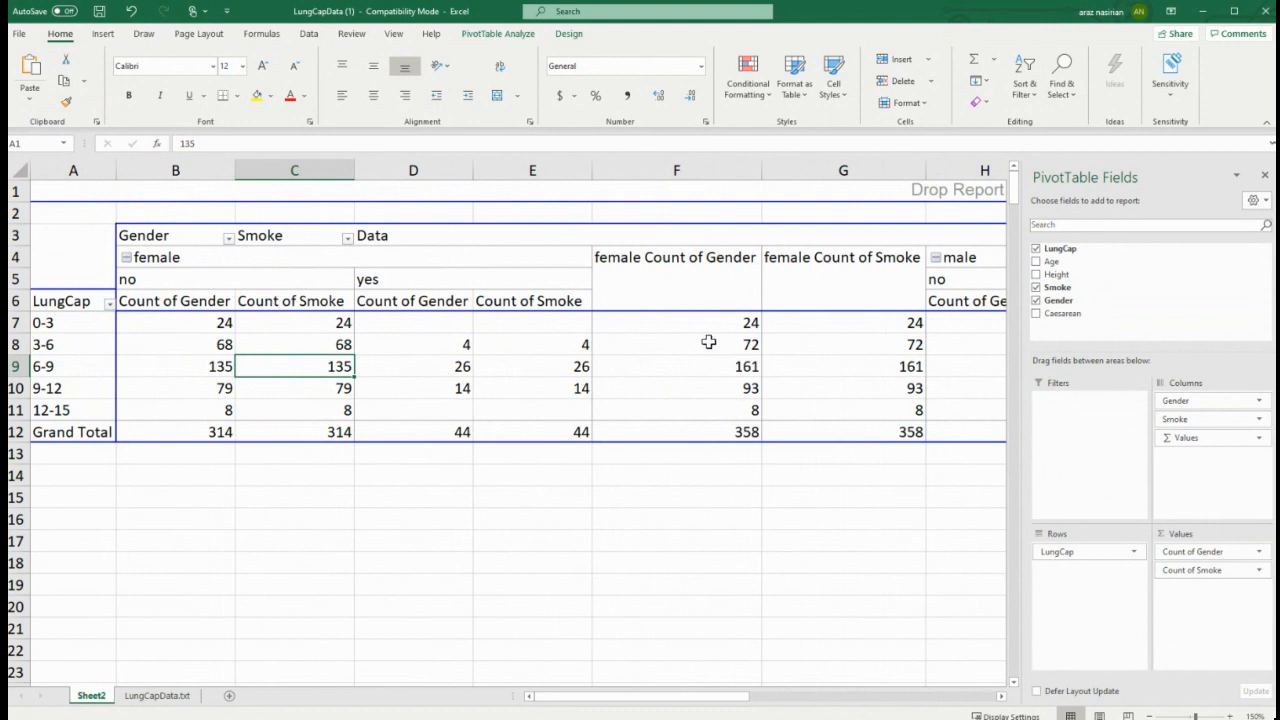
Step: Remove the Gender and Smoke fields from the PivotTable's columns and values, keeping only LungCap in the rows
drag(672, 708, 640, 697)
drag(1205, 447, 1186, 309)
drag(1190, 420, 1180, 337)
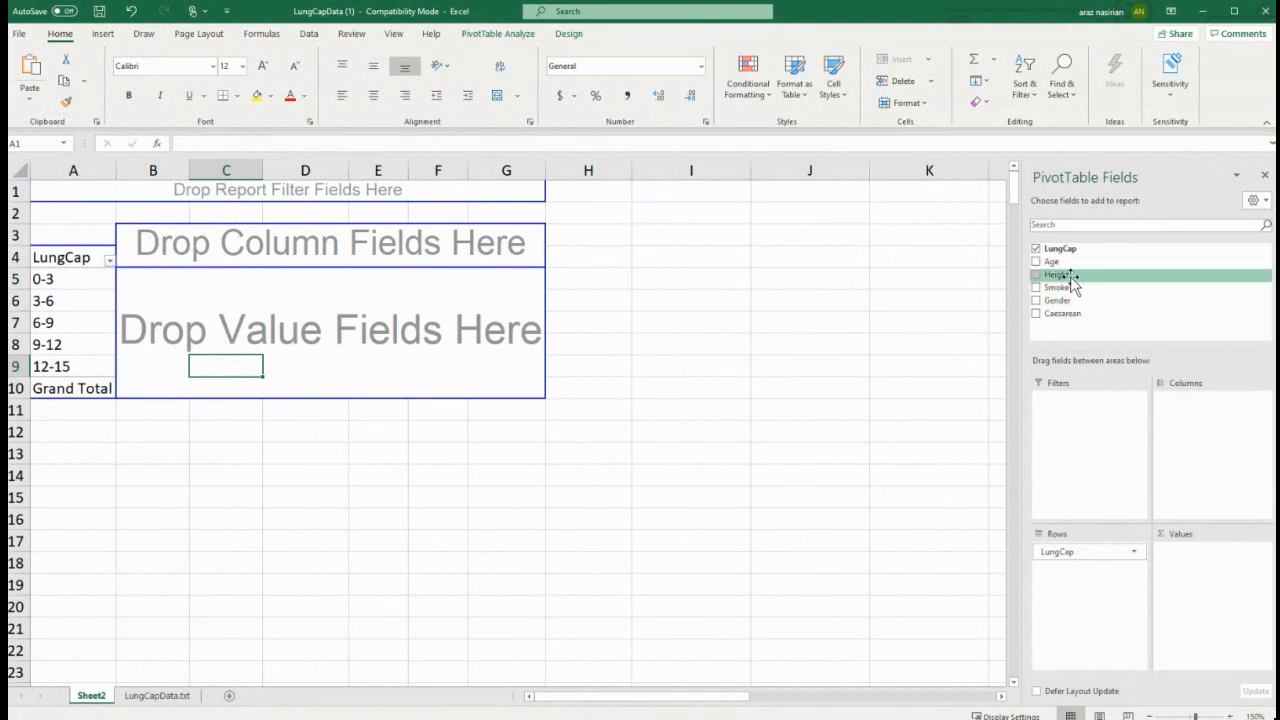
Step: Add Height as a value field for the LungCap groups and summarise it by Average
drag(1072, 285, 1210, 592)
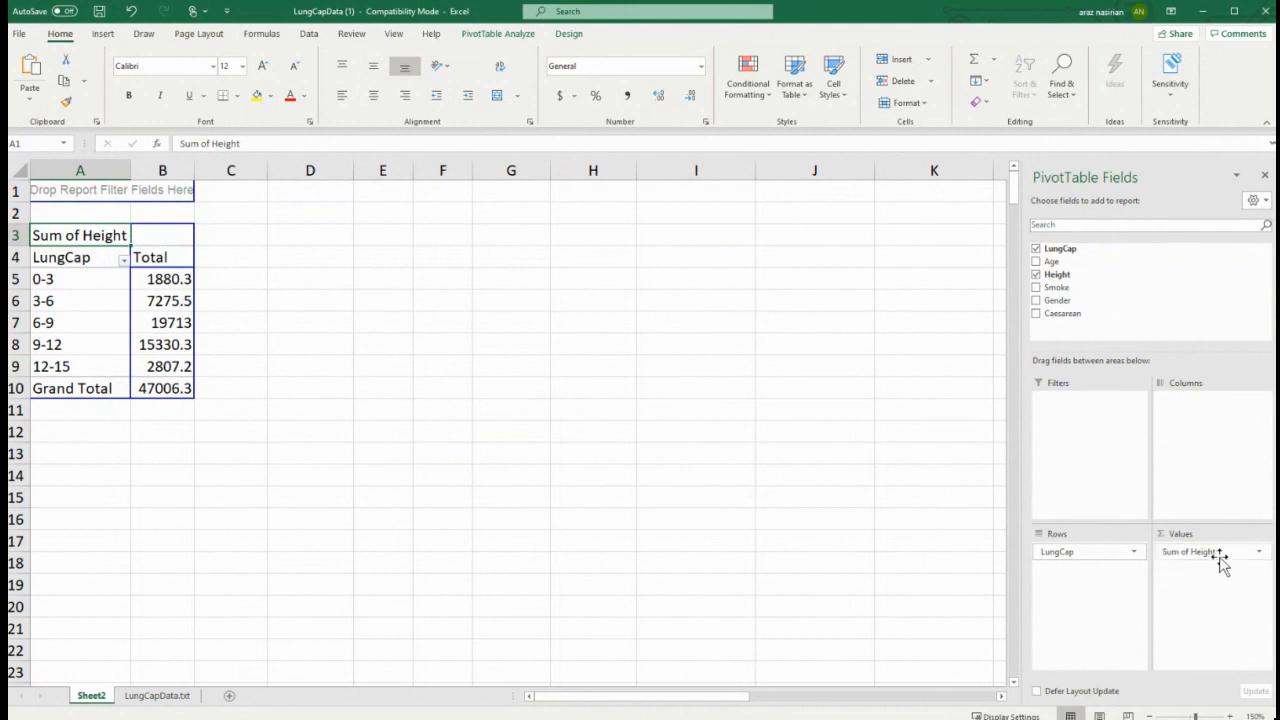
click(1189, 558)
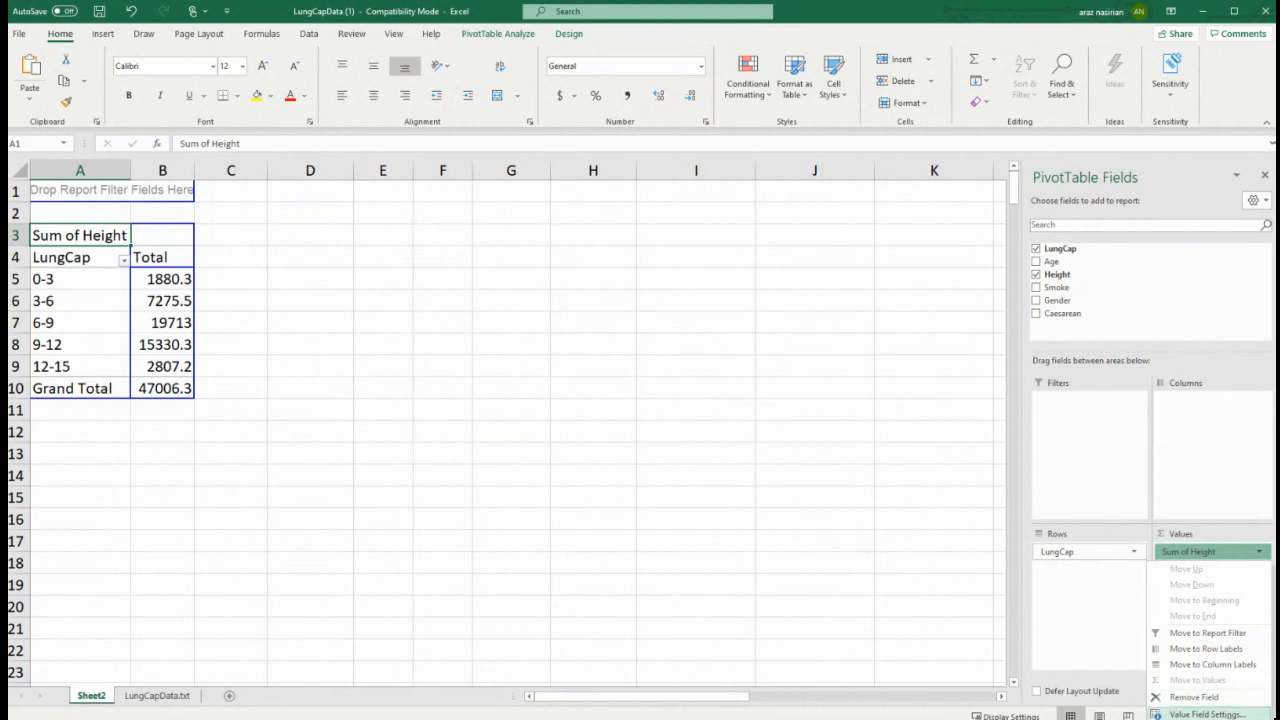
click(1207, 714)
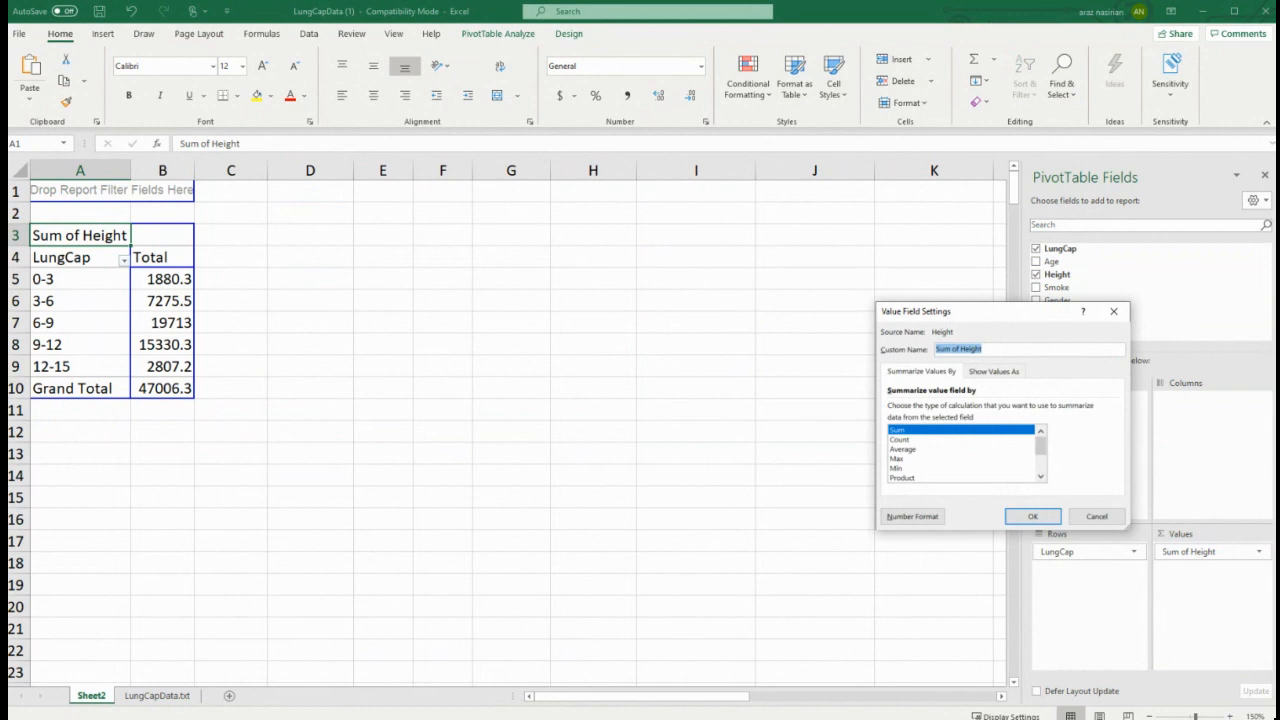
drag(961, 311, 524, 281)
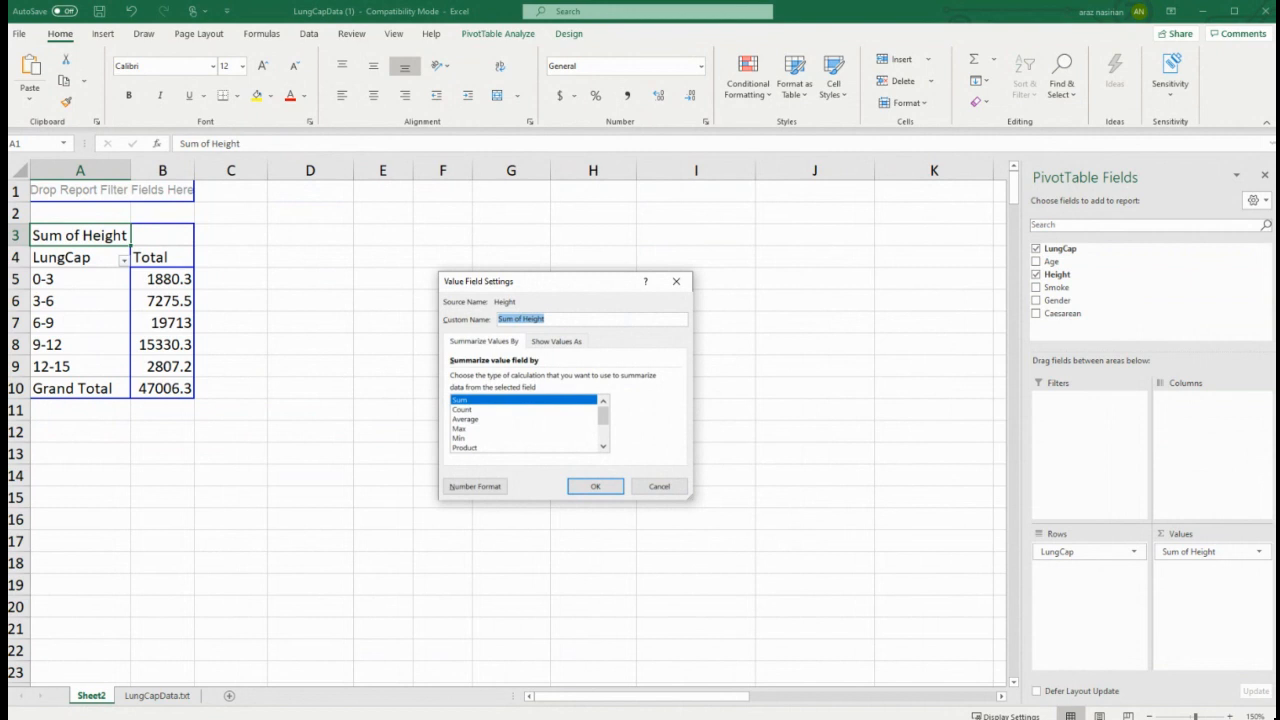
click(466, 419)
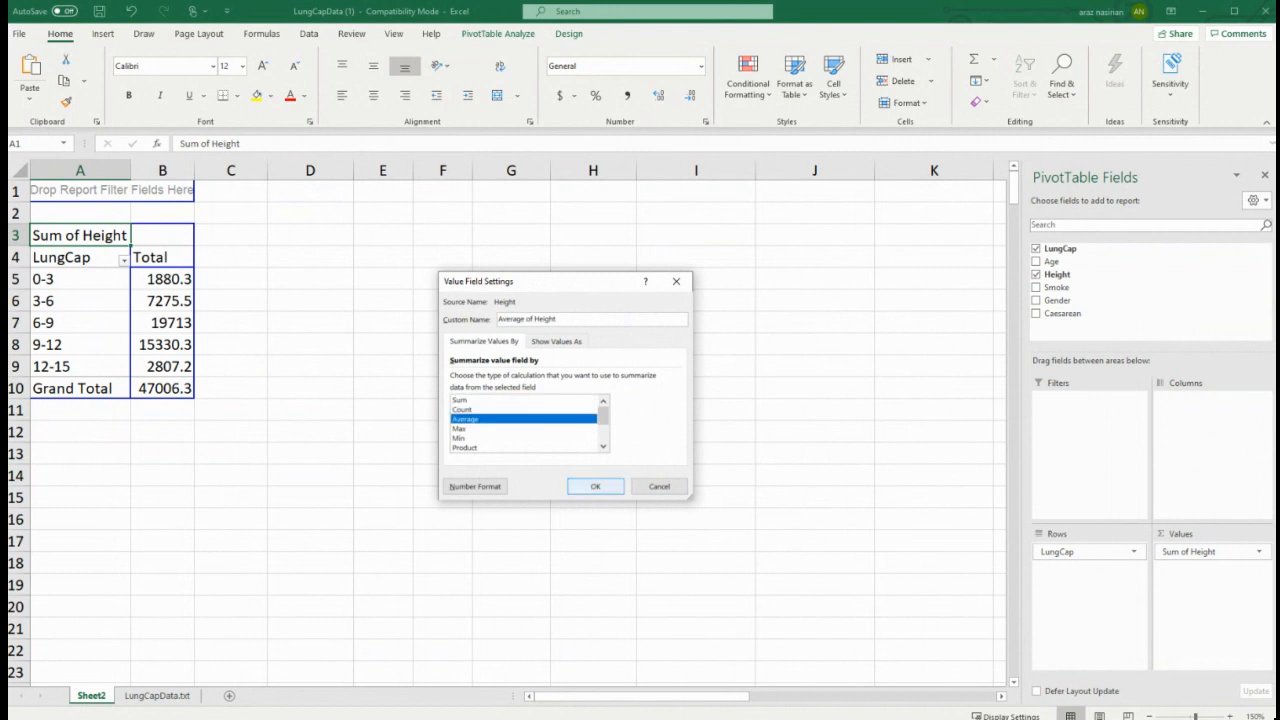
click(584, 485)
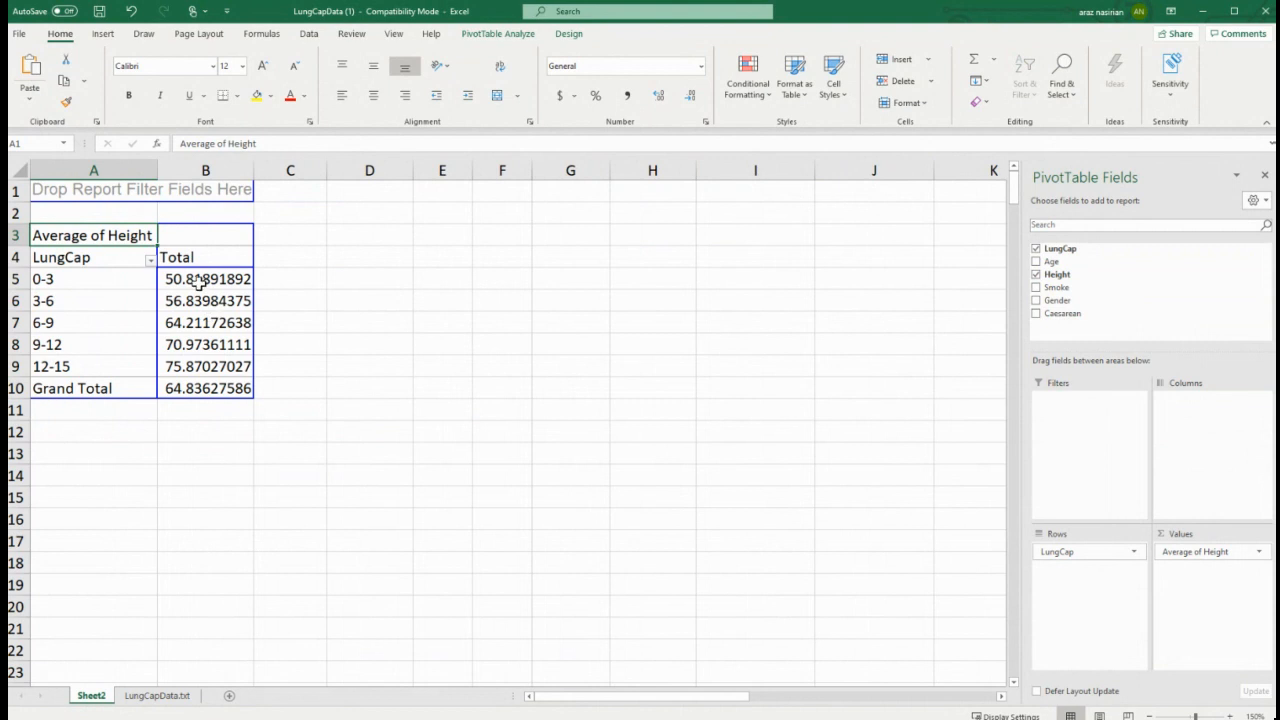
Step: Examine how the average height changes across the LungCap groups from 0-3 to 12-15
drag(199, 284, 196, 385)
click(347, 460)
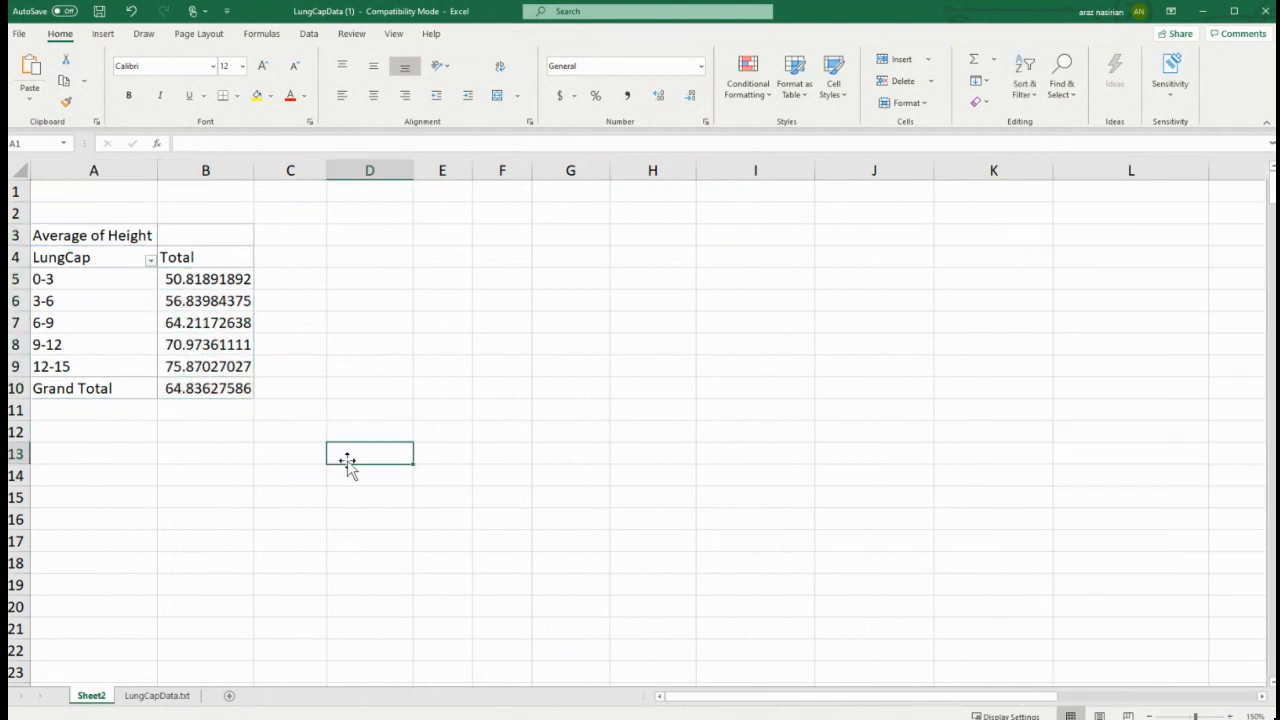
click(187, 346)
click(186, 372)
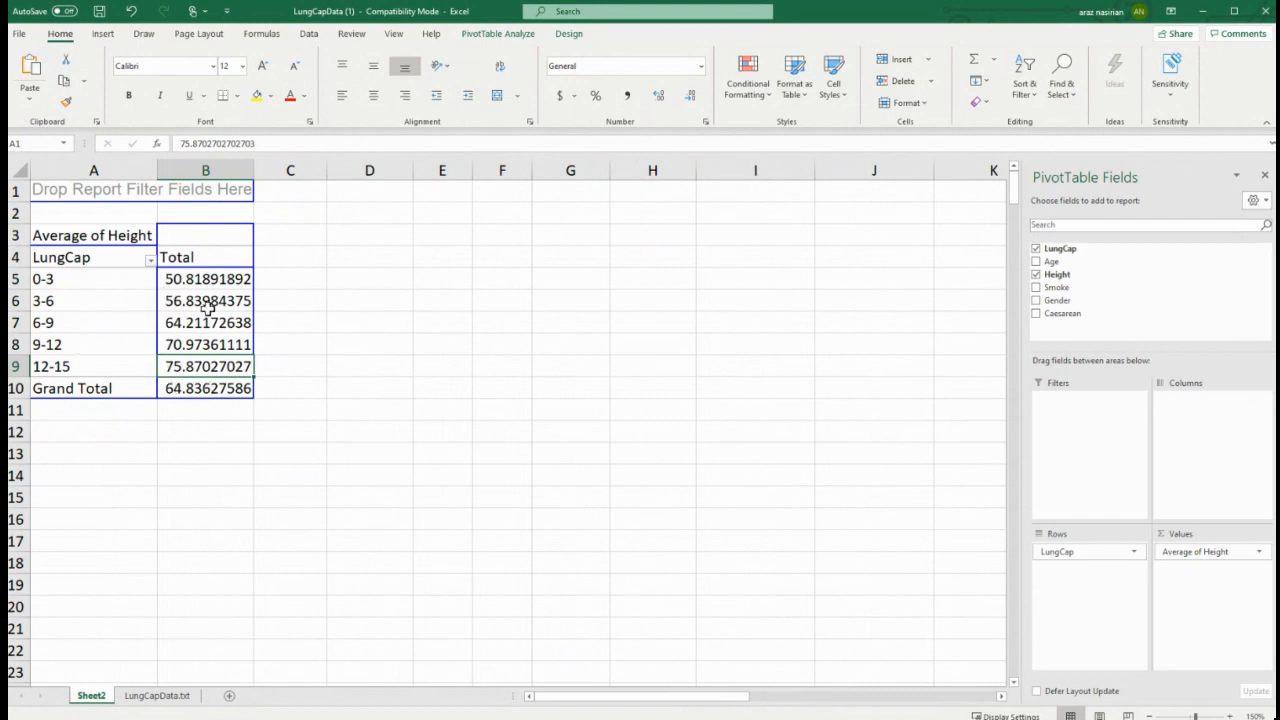
drag(201, 280, 194, 368)
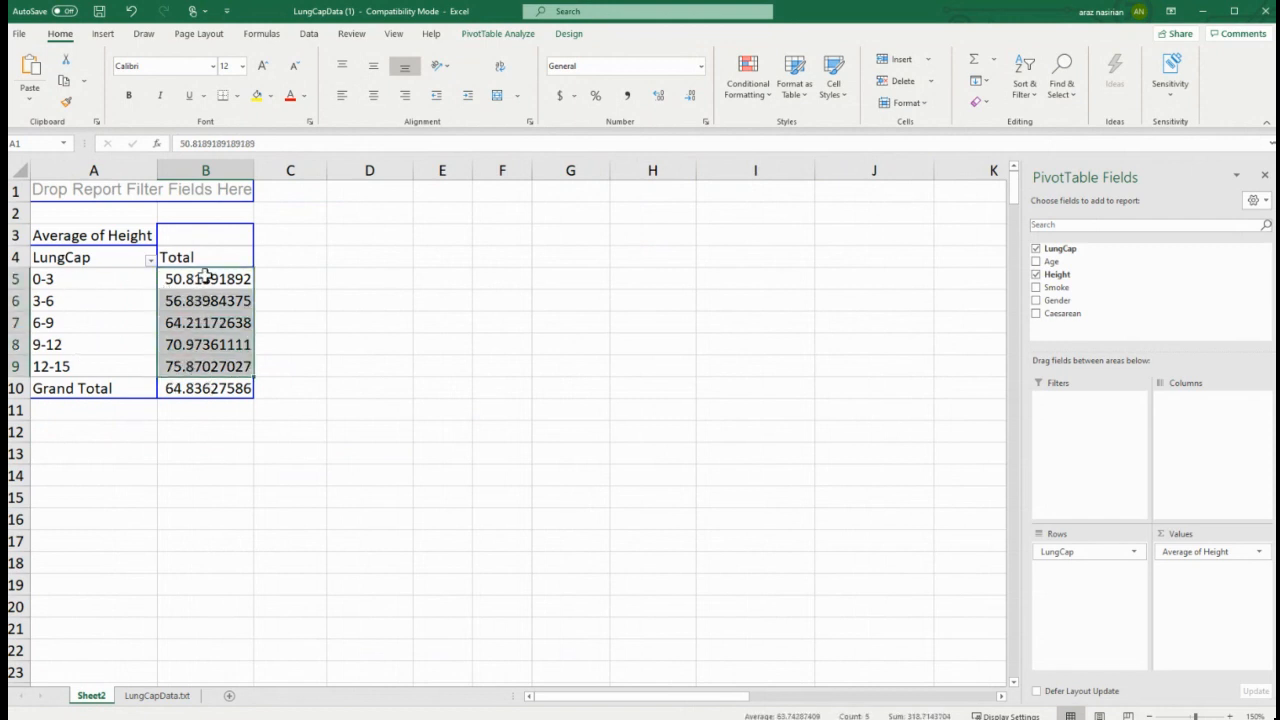
drag(205, 278, 194, 366)
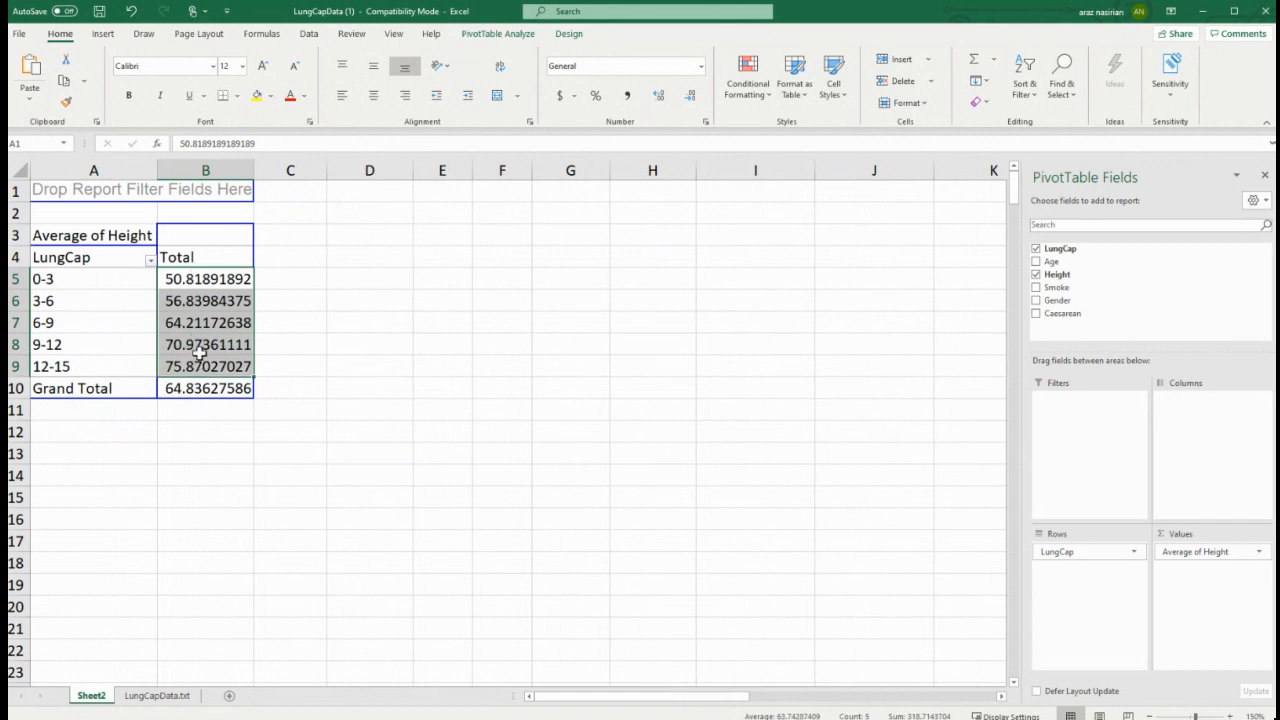